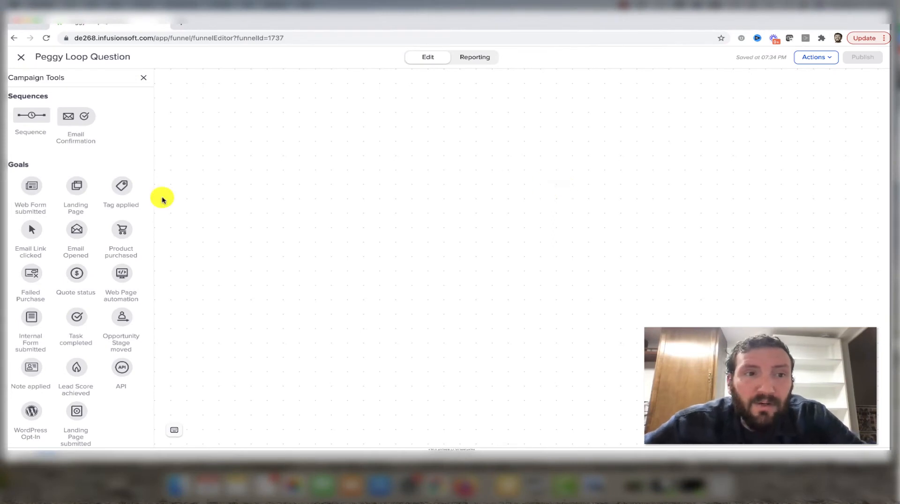
# - Add a Tag applied goal named "Subscriber Tag" to the campaign, followed by a sequence named "Holding Tank"
pyautogui.moveTo(123, 187); pyautogui.dragTo(291, 168)
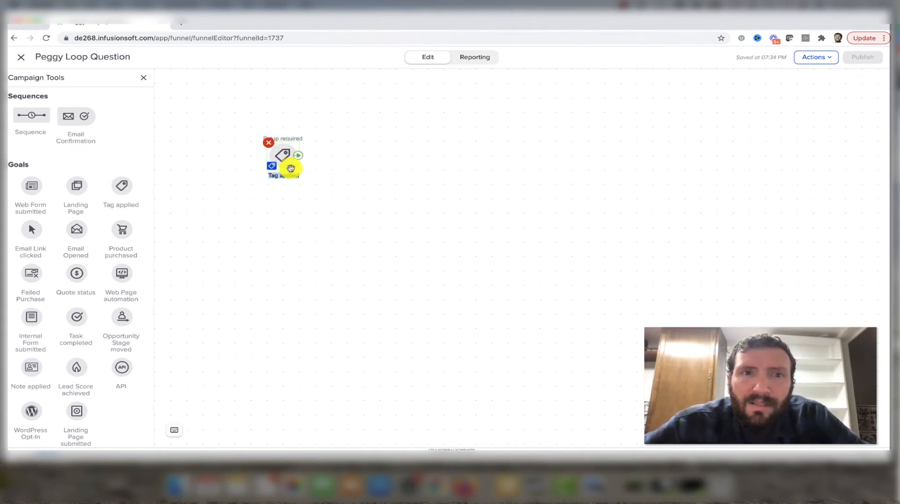
pyautogui.write('Subscriber Tag')
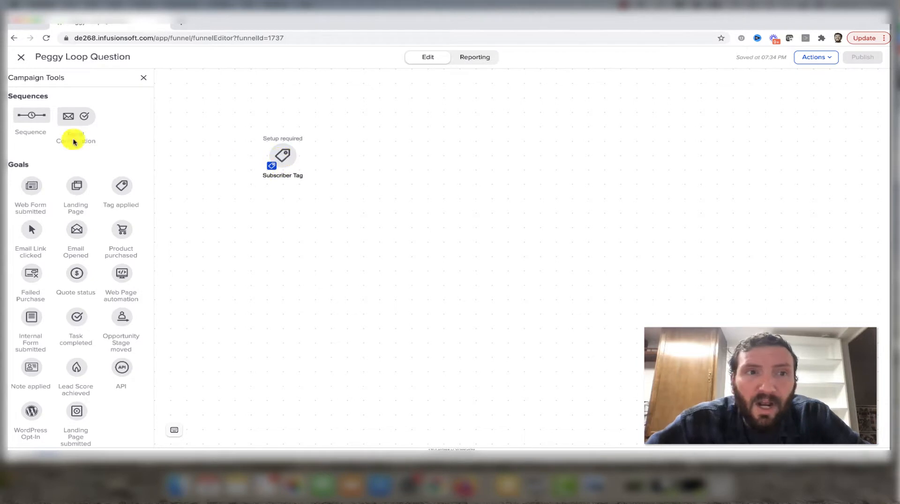
pyautogui.moveTo(32, 118); pyautogui.dragTo(347, 156)
pyautogui.write('Holding Tank')
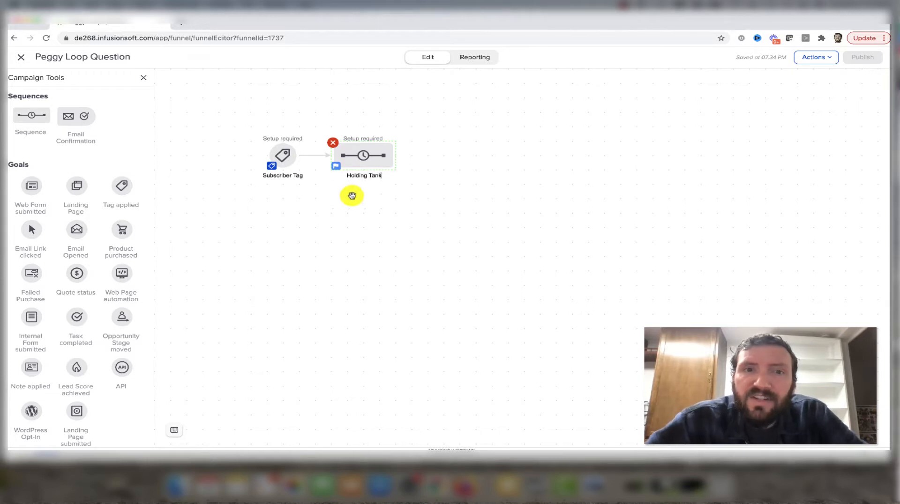
# - In the Holding Tank sequence, add a delay timer after Start with No Delay, running on day 1 of any month
pyautogui.doubleClick(359, 154)
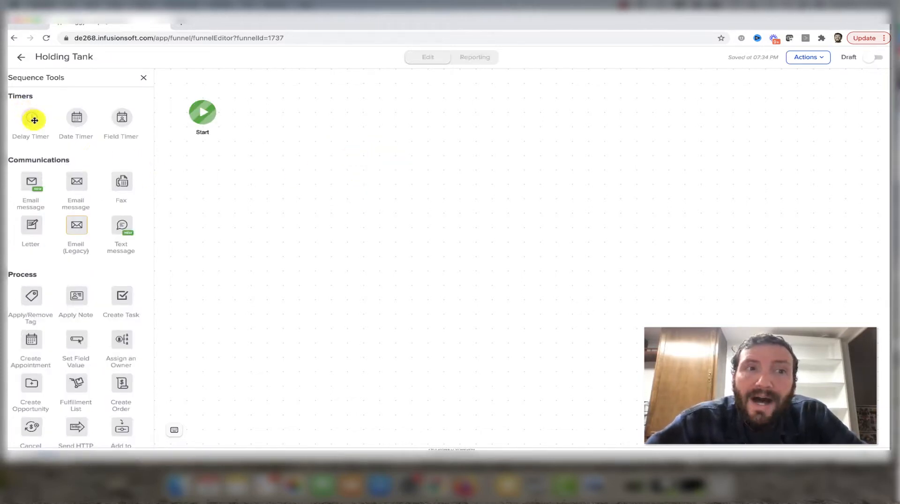
pyautogui.moveTo(34, 120); pyautogui.dragTo(262, 110)
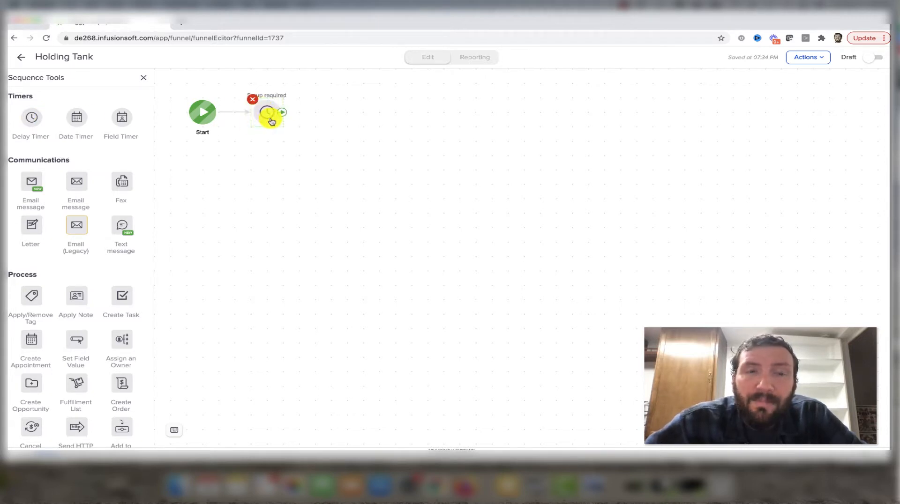
pyautogui.doubleClick(268, 113)
pyautogui.click(323, 236)
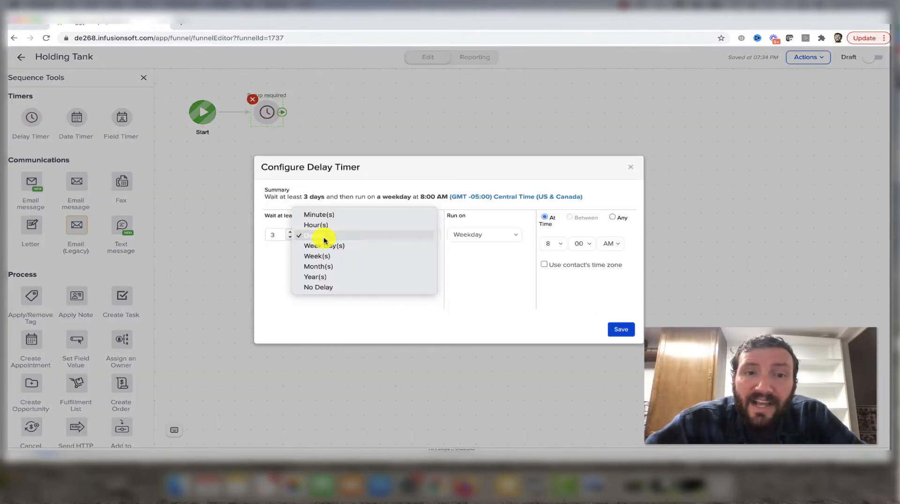
pyautogui.click(327, 287)
pyautogui.click(462, 234)
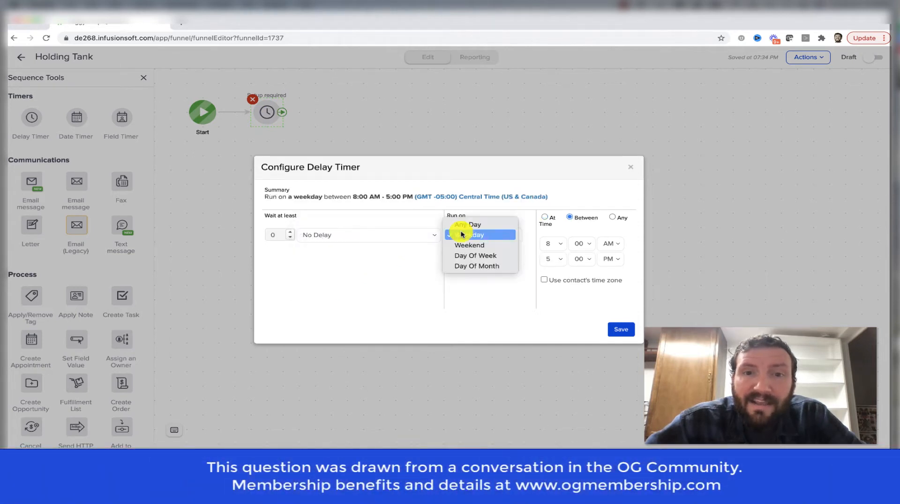
pyautogui.click(475, 270)
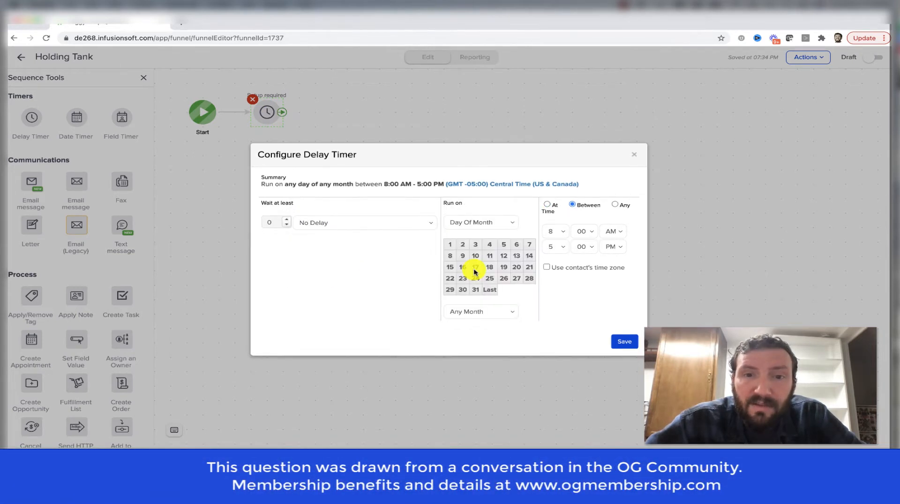
pyautogui.click(452, 246)
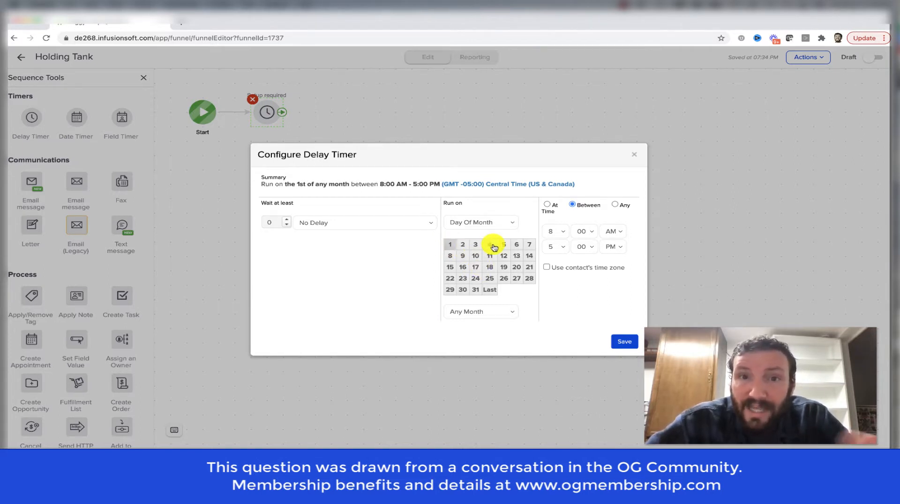
# - Set the timer to run at exactly 6:00 AM, save it, and mark the Holding Tank sequence as ready
pyautogui.click(548, 208)
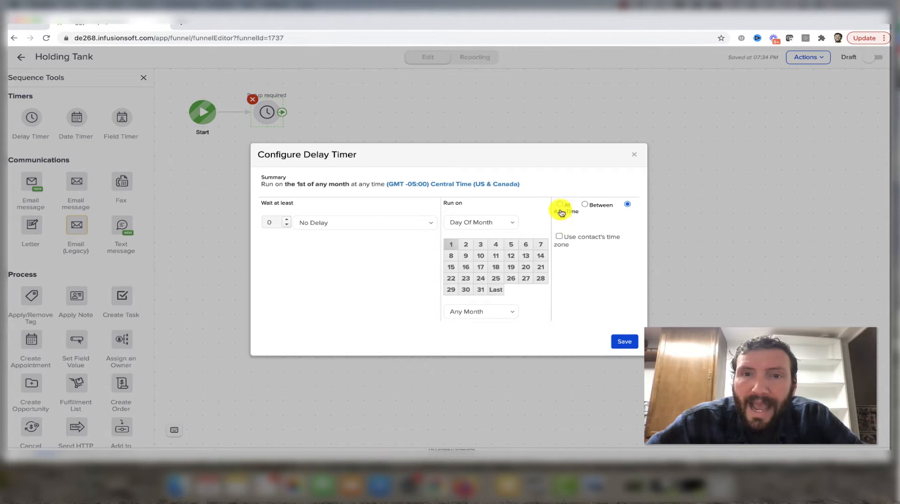
pyautogui.click(560, 204)
pyautogui.click(559, 230)
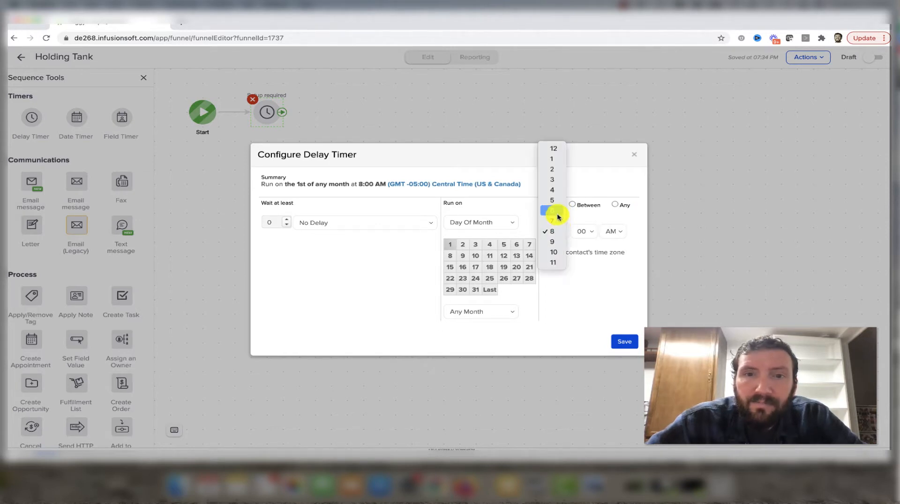
pyautogui.click(558, 211)
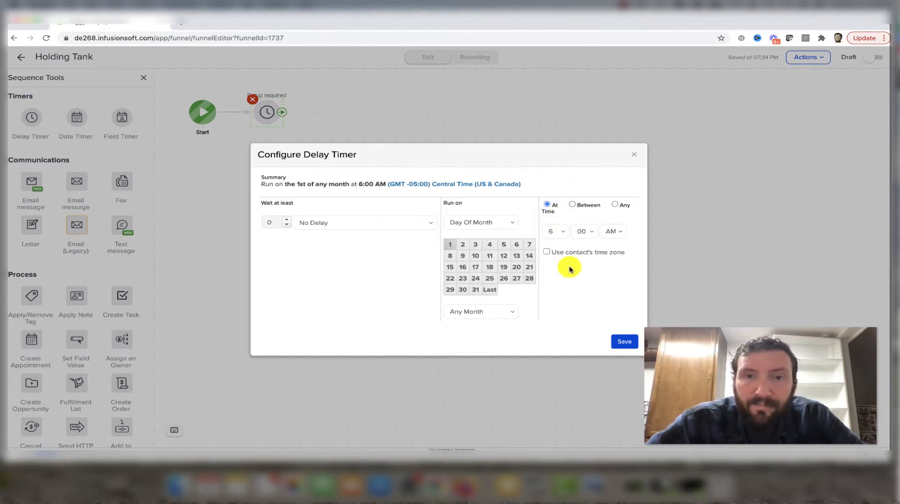
pyautogui.click(620, 339)
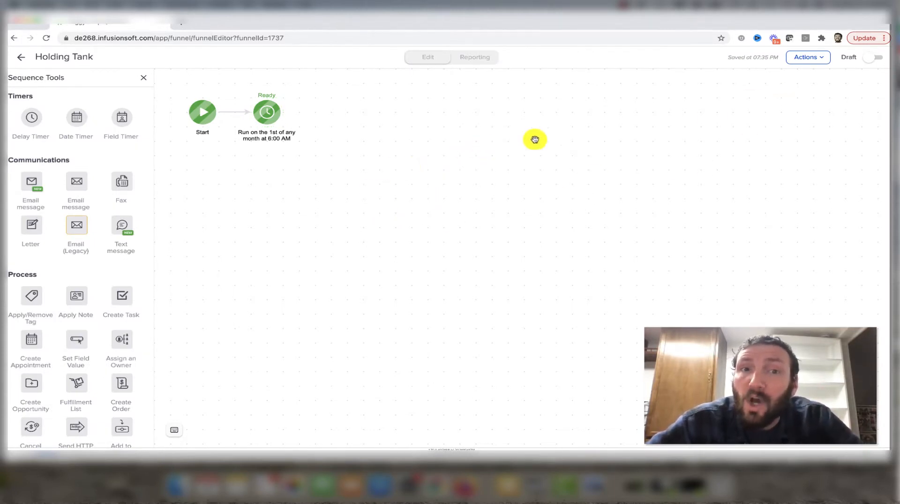
pyautogui.click(869, 60)
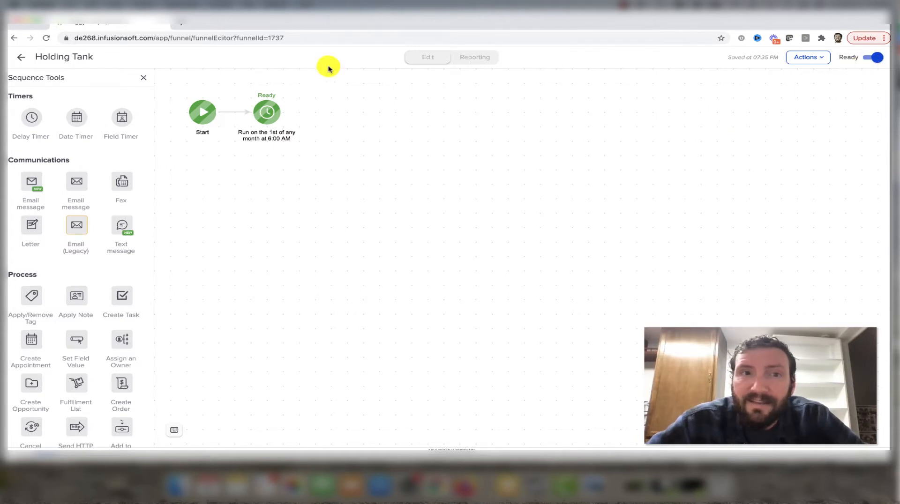
pyautogui.click(21, 57)
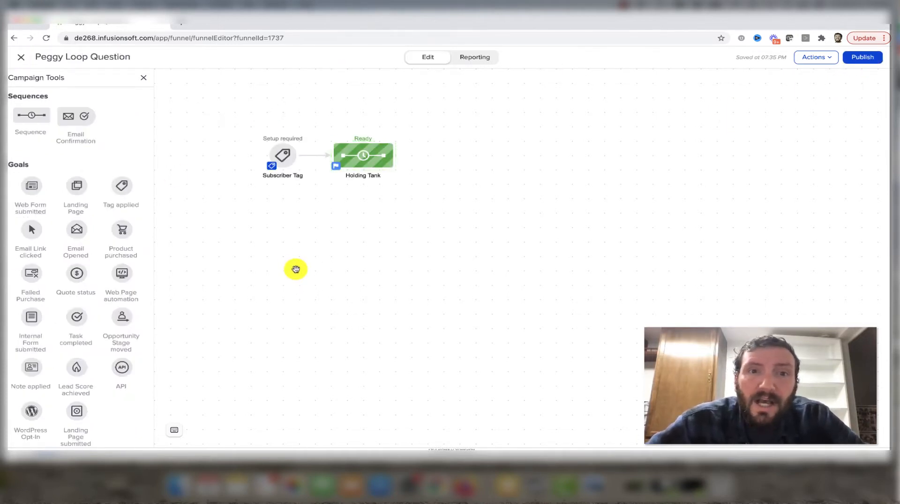
# - Add a sequence after Holding Tank and name it "Notify Third Party Fulfillment House" on two lines, spaced slightly farther away
pyautogui.moveTo(33, 117); pyautogui.dragTo(445, 156)
pyautogui.click(464, 178)
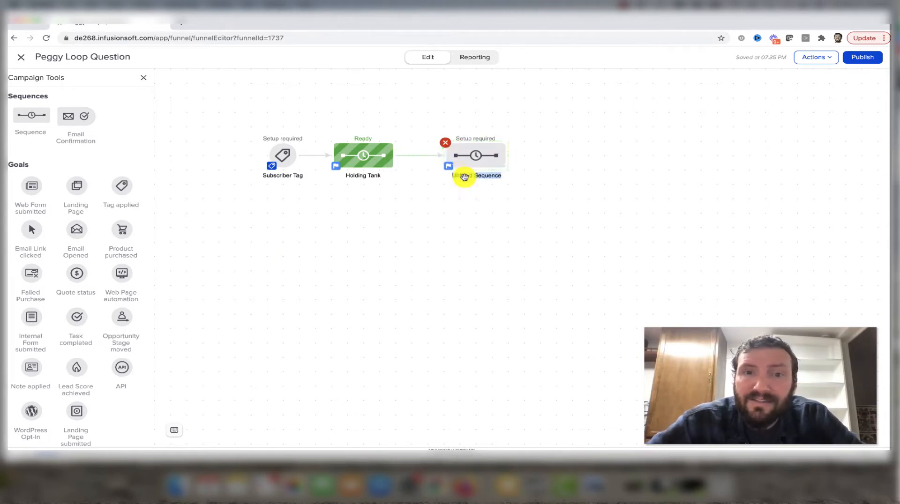
pyautogui.write('Not')
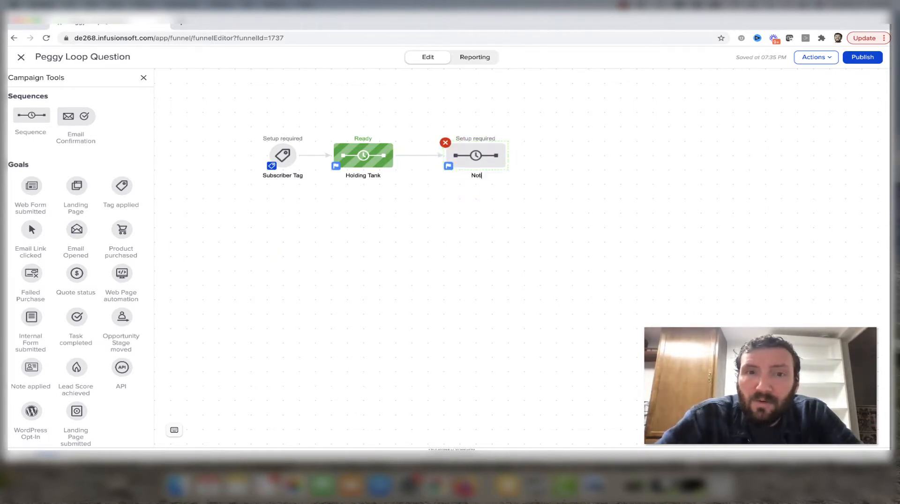
pyautogui.write('ify Third')
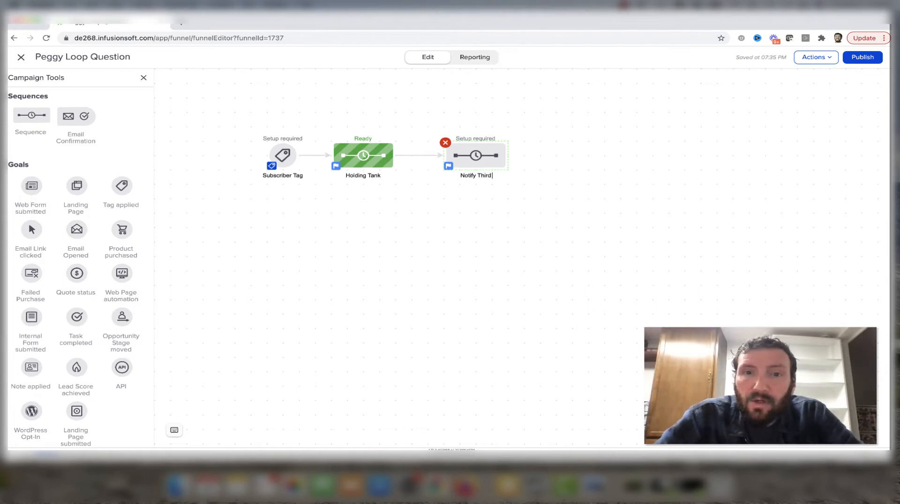
pyautogui.write(' Party Fulfi')
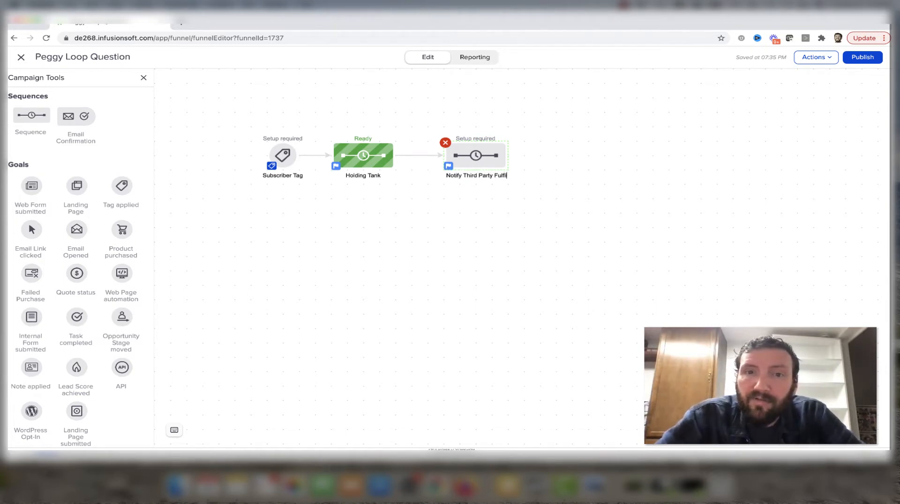
pyautogui.write('llment')
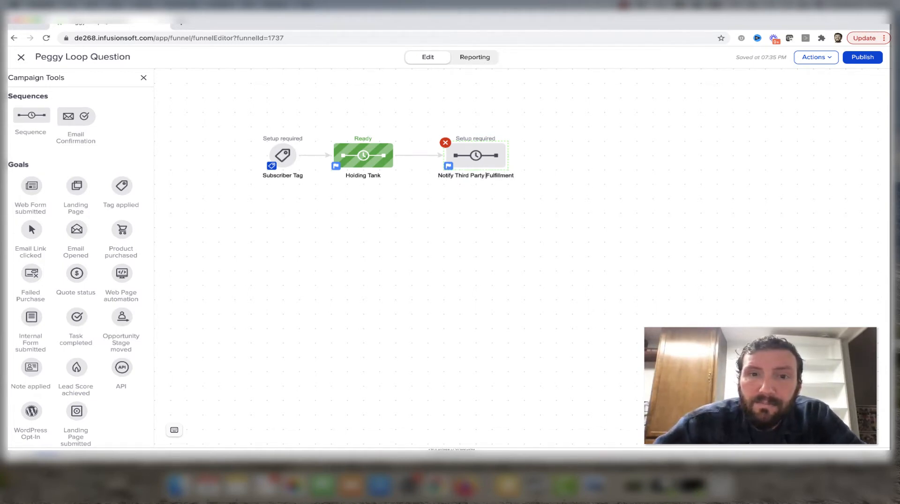
pyautogui.press('Return')
pyautogui.write('House')
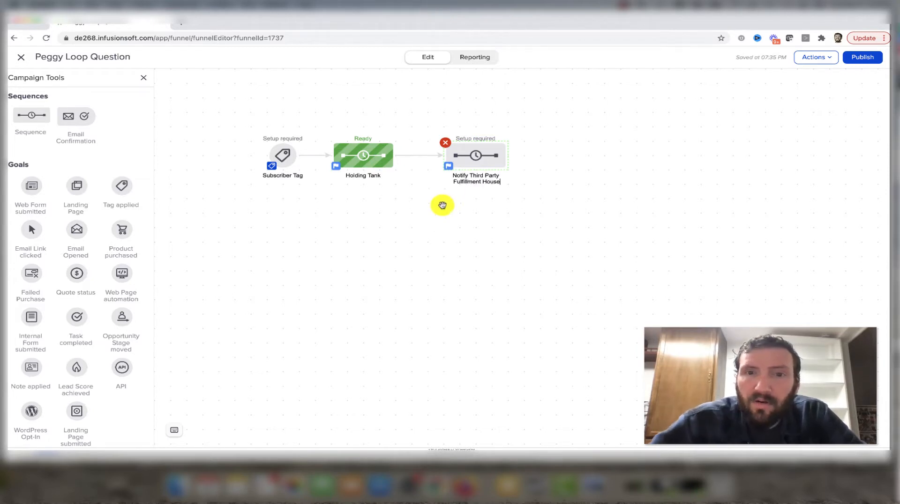
pyautogui.press('Return')
pyautogui.moveTo(473, 159); pyautogui.dragTo(491, 157)
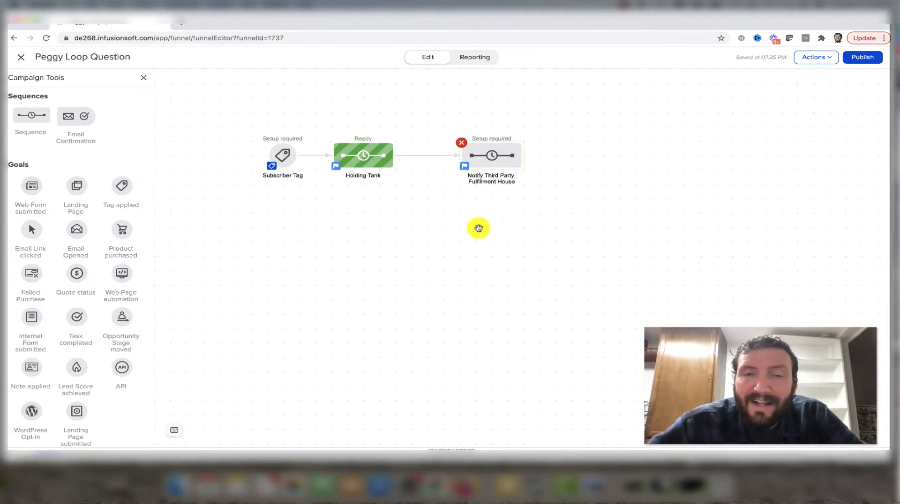
# - Add a Fulfillment List process after Start in the Notify Third Party Fulfillment House sequence
pyautogui.doubleClick(490, 160)
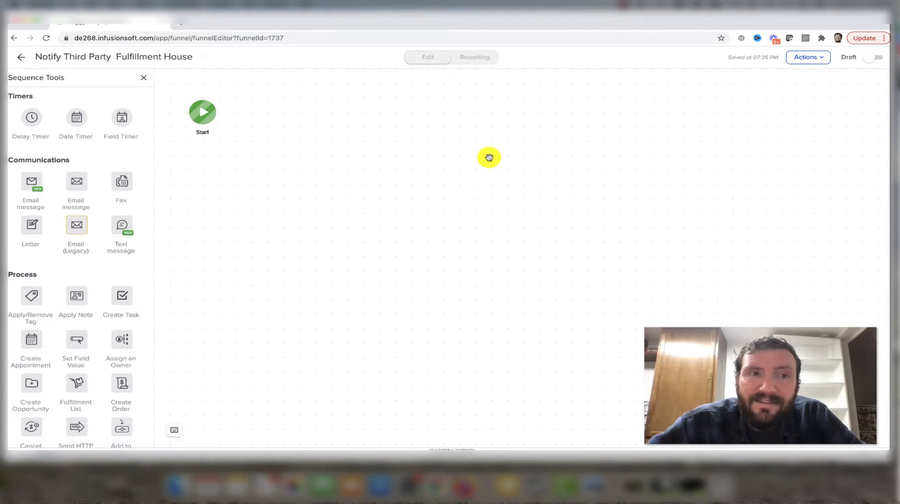
pyautogui.scroll(-2, 67, 300)
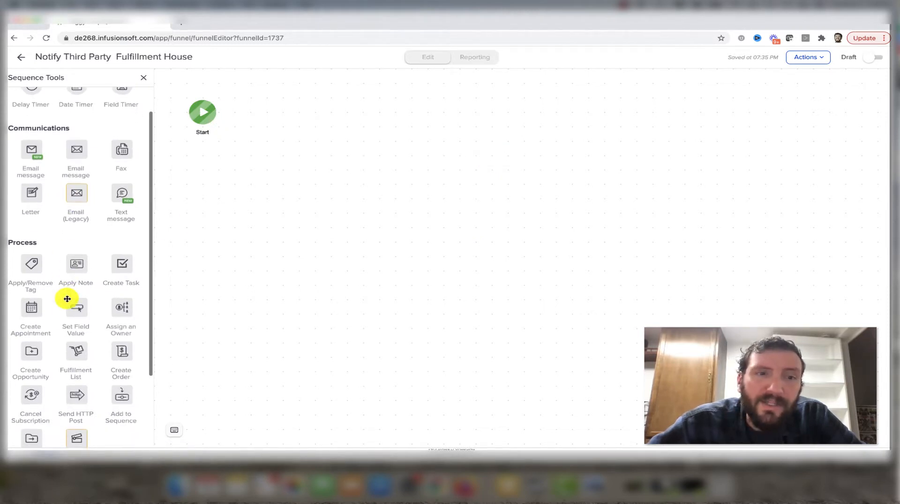
pyautogui.moveTo(75, 349); pyautogui.dragTo(263, 106)
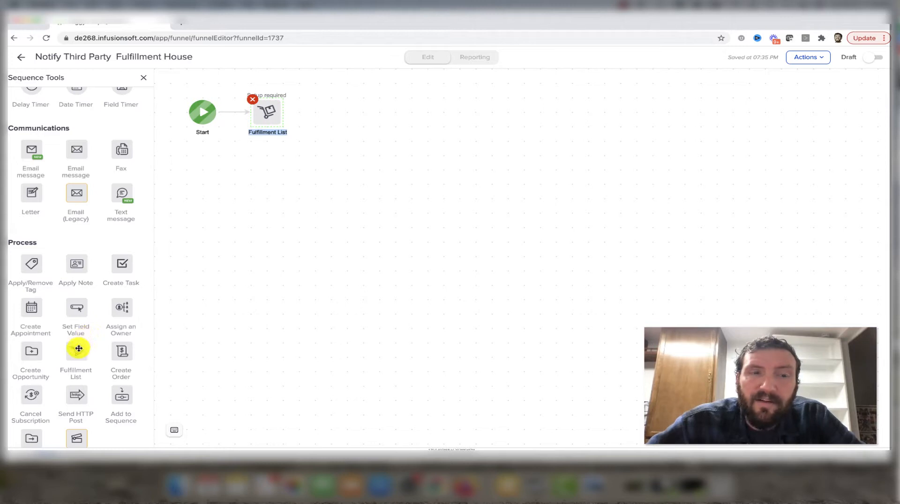
pyautogui.scroll(-1, 78, 348)
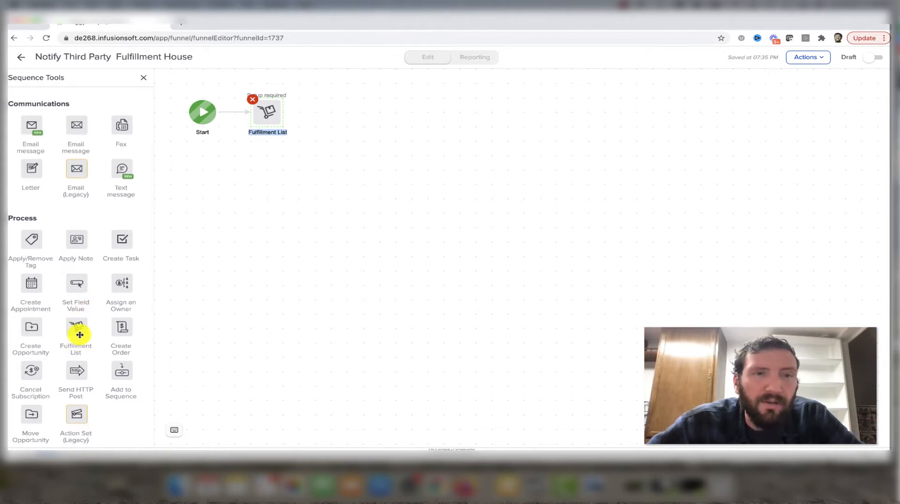
pyautogui.scroll(2, 79, 334)
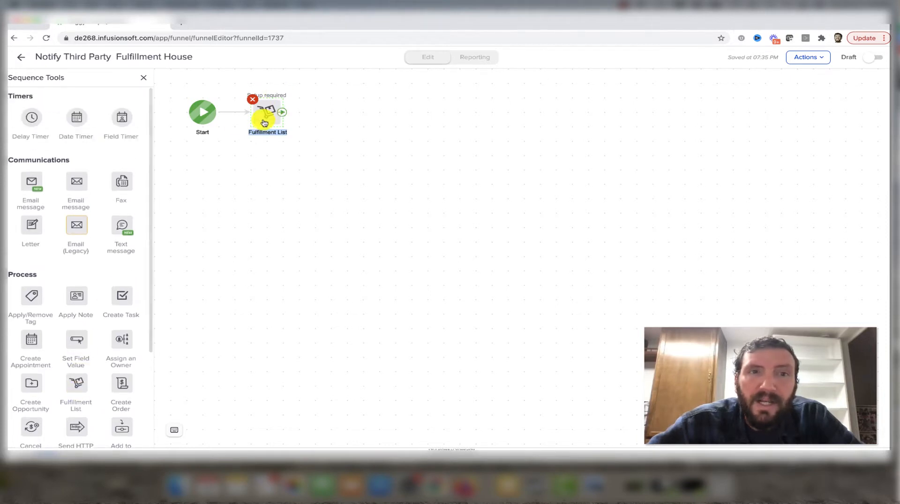
pyautogui.moveTo(267, 120); pyautogui.dragTo(286, 117)
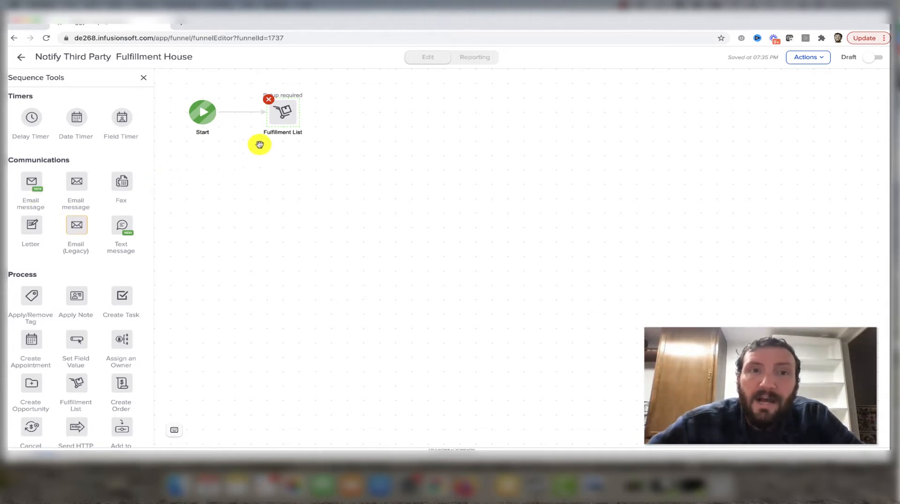
# - Configure the Fulfillment List to send its job to an email address, with the recipient set to Other
pyautogui.doubleClick(284, 115)
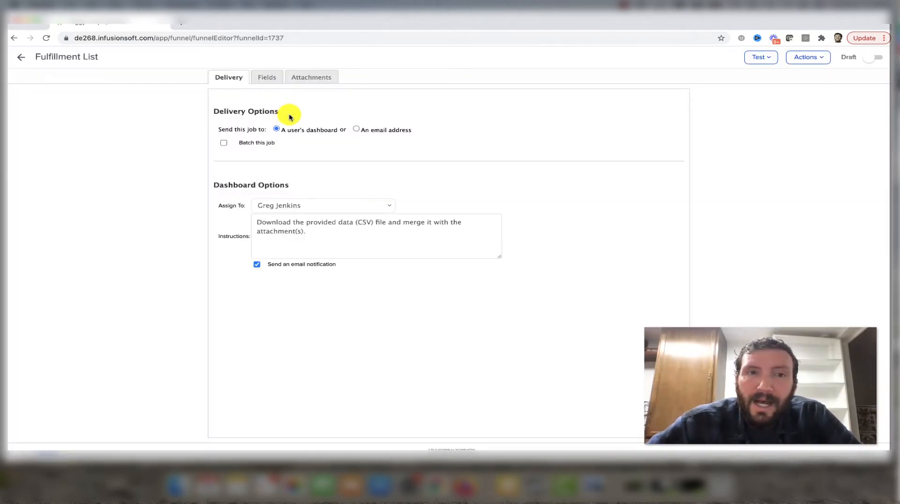
pyautogui.click(356, 129)
pyautogui.click(332, 222)
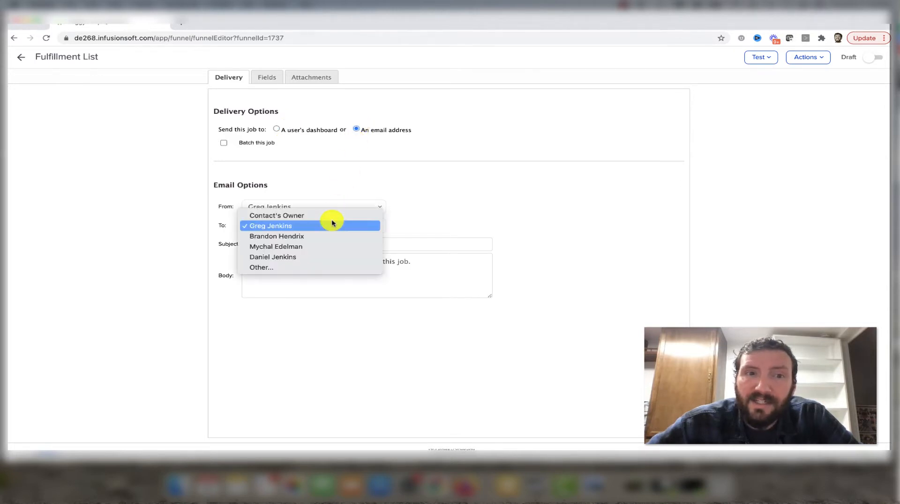
pyautogui.click(320, 268)
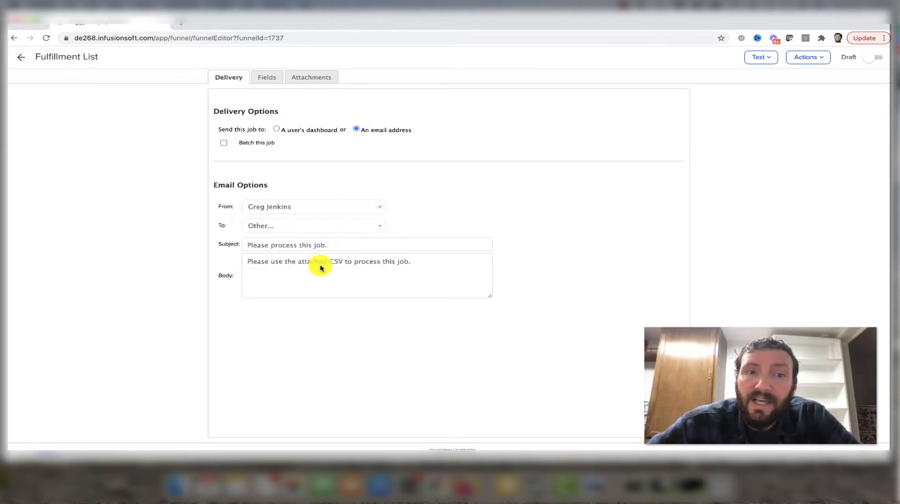
pyautogui.click(246, 227)
pyautogui.click(273, 228)
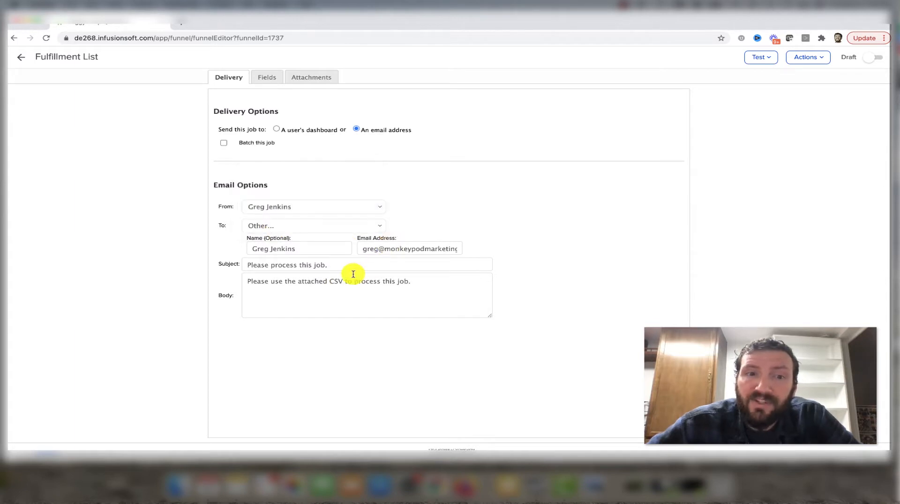
# - Review the Fulfillment List's attachment options and its mapping of Keap fields to CSV column names
pyautogui.click(313, 78)
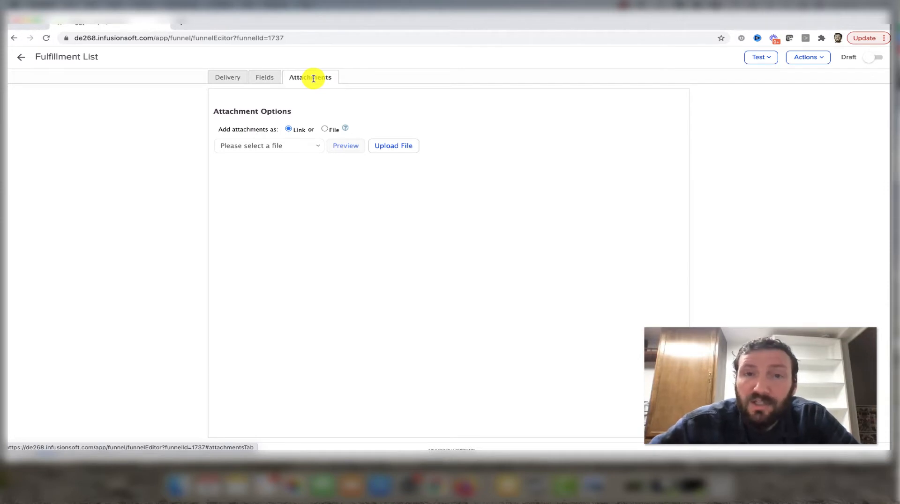
pyautogui.click(268, 81)
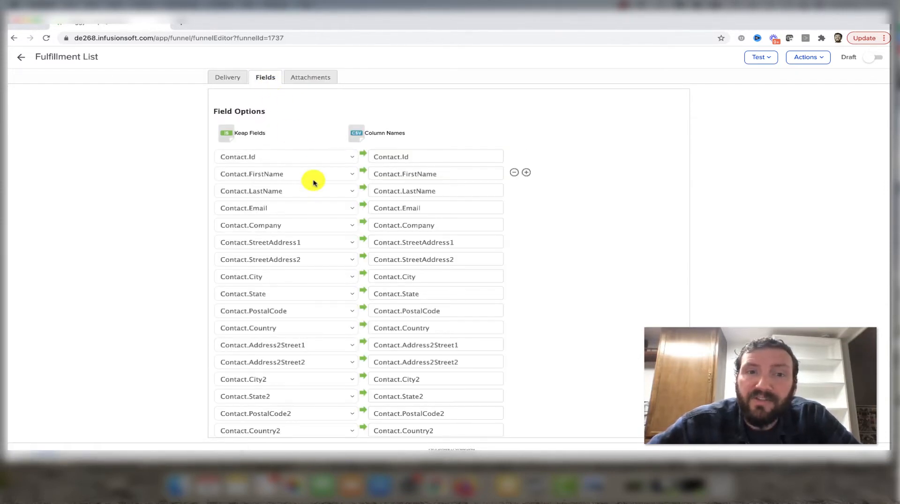
pyautogui.scroll(-3, 313, 183)
pyautogui.scroll(3, 313, 183)
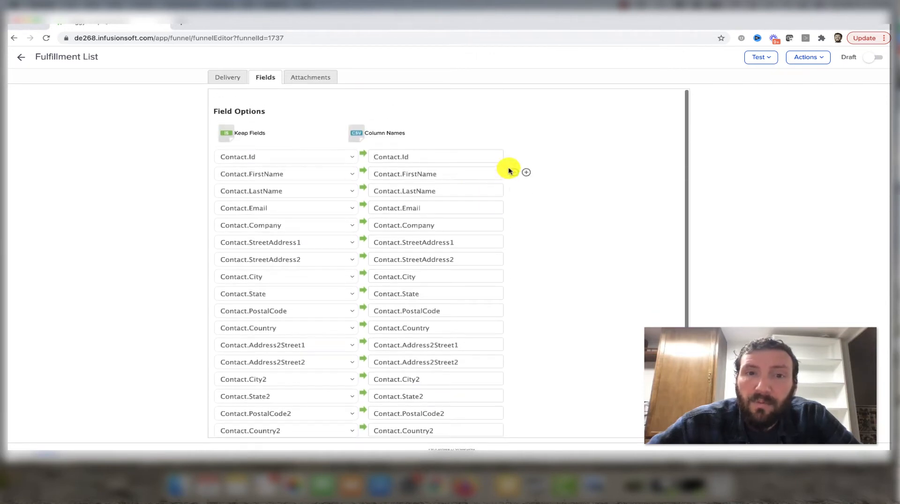
# - Remove Contact.Id, the contact fields beyond Contact.Address2Street2, and the displayed Owner fields from the Fulfillment List's field mapping
pyautogui.click(513, 157)
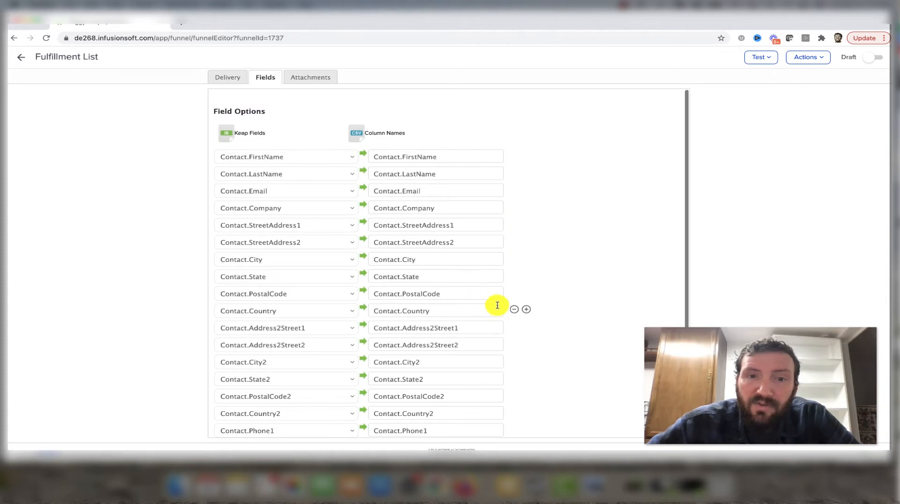
pyautogui.scroll(-3, 497, 305)
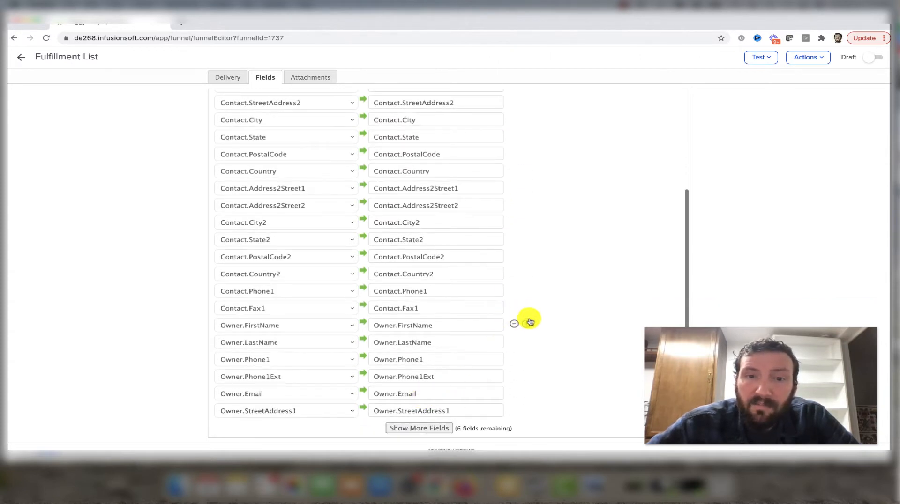
pyautogui.click(513, 323)
pyautogui.click(514, 324)
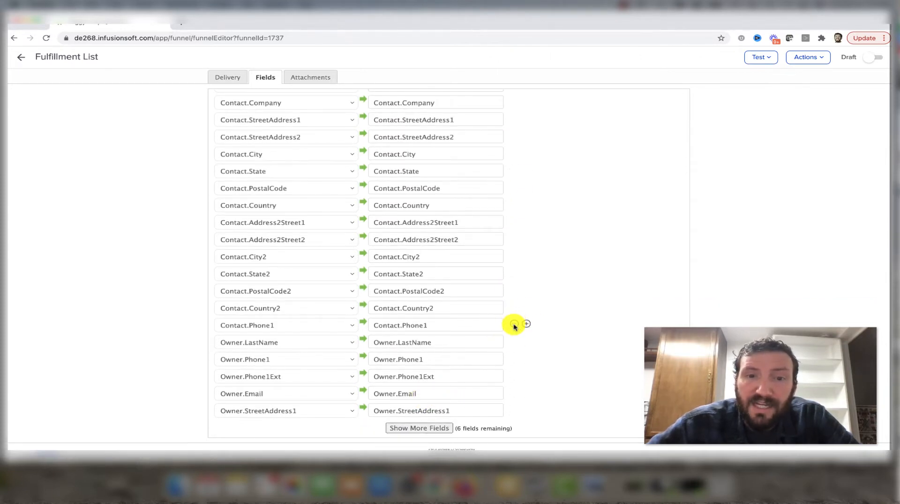
pyautogui.click(514, 324)
pyautogui.click(514, 324)
pyautogui.click(514, 325)
pyautogui.click(514, 324)
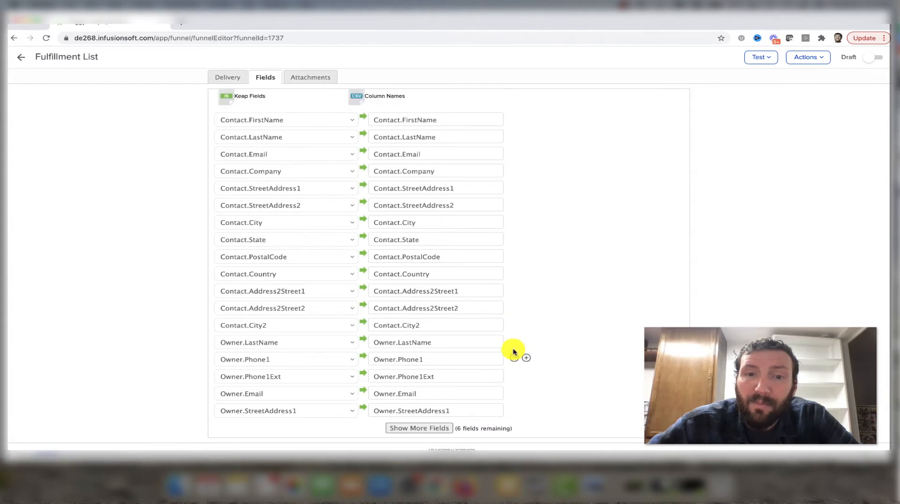
pyautogui.click(514, 358)
pyautogui.click(514, 359)
pyautogui.click(514, 359)
pyautogui.click(514, 362)
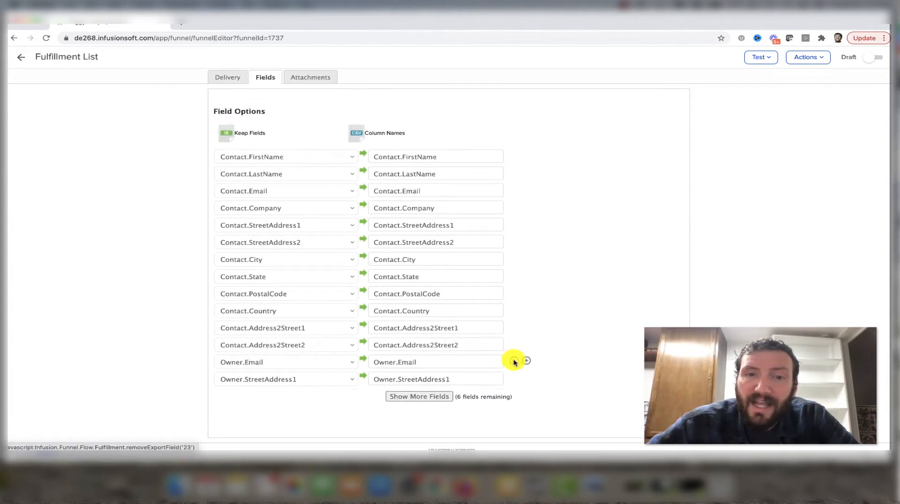
pyautogui.click(514, 362)
pyautogui.click(515, 361)
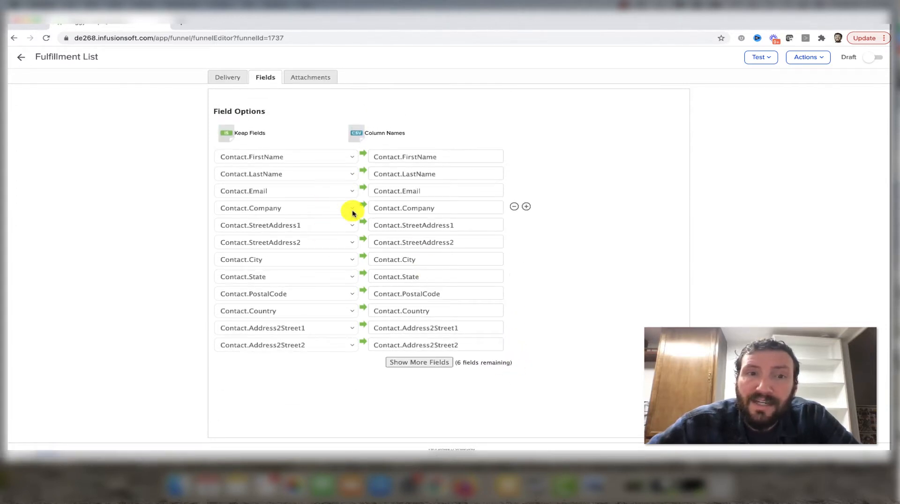
# - Mark the Fulfillment List and its Notify Third Party Fulfillment House sequence as Ready, returning to the campaign
pyautogui.click(873, 59)
pyautogui.click(22, 58)
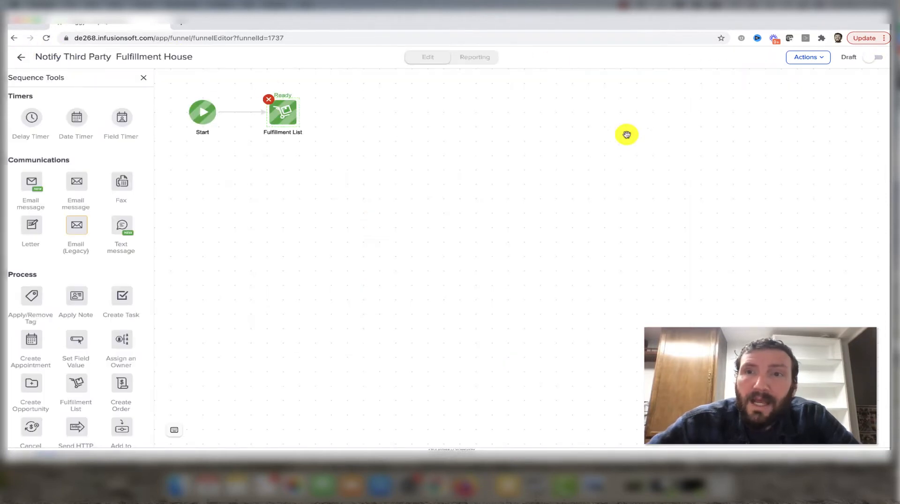
pyautogui.click(872, 58)
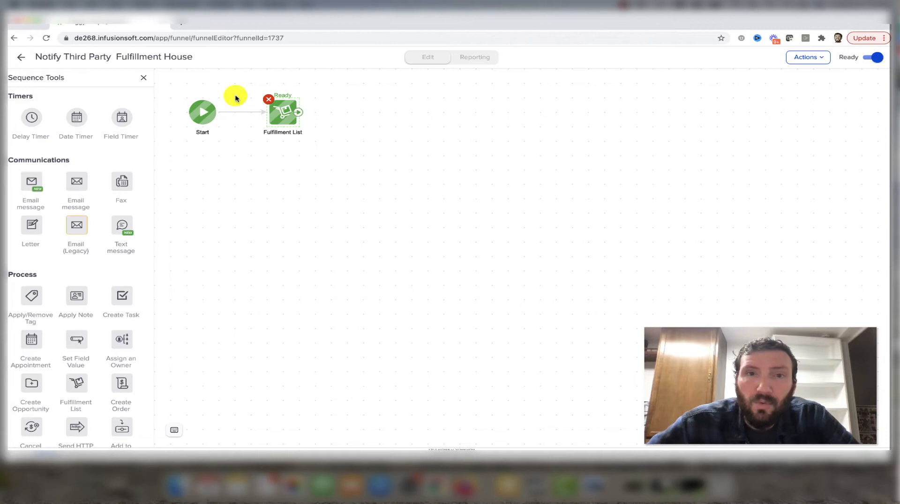
pyautogui.click(21, 58)
pyautogui.click(432, 285)
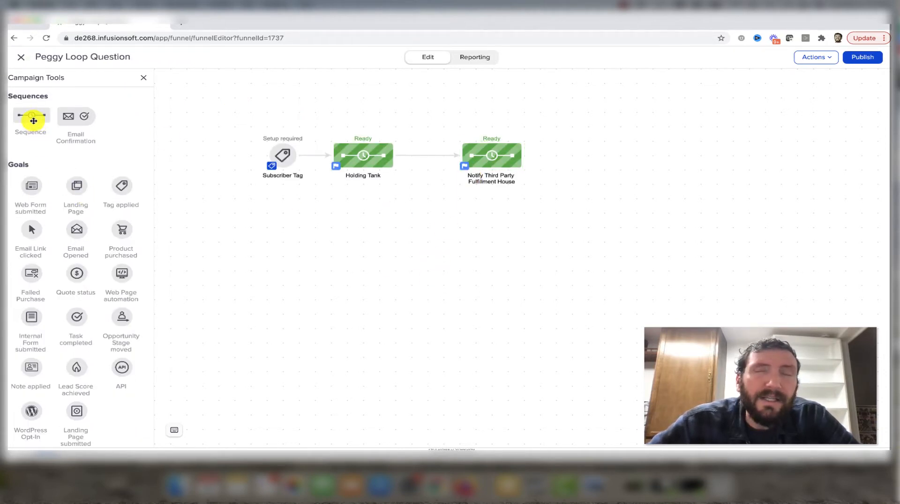
# - Add a sequence connected after Notify Third Party Fulfillment House and name it "Delay 24 Hours"
pyautogui.moveTo(33, 121); pyautogui.dragTo(579, 146)
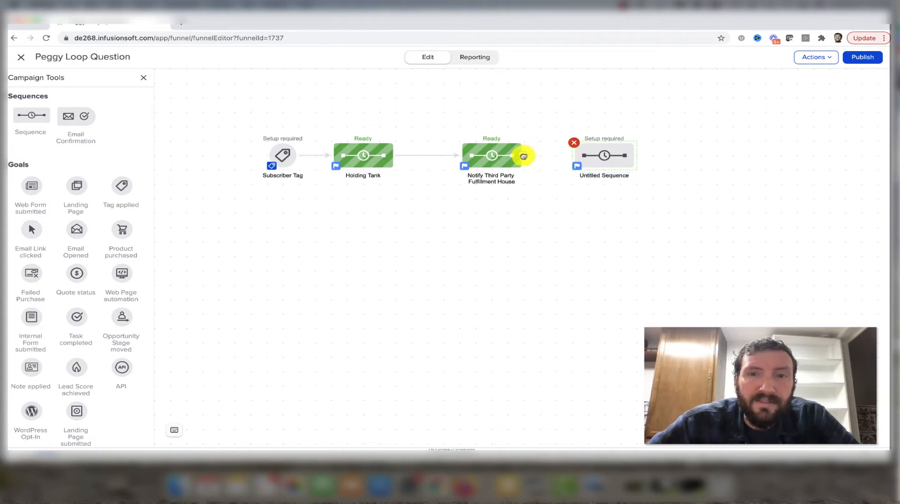
pyautogui.moveTo(523, 154); pyautogui.dragTo(595, 154)
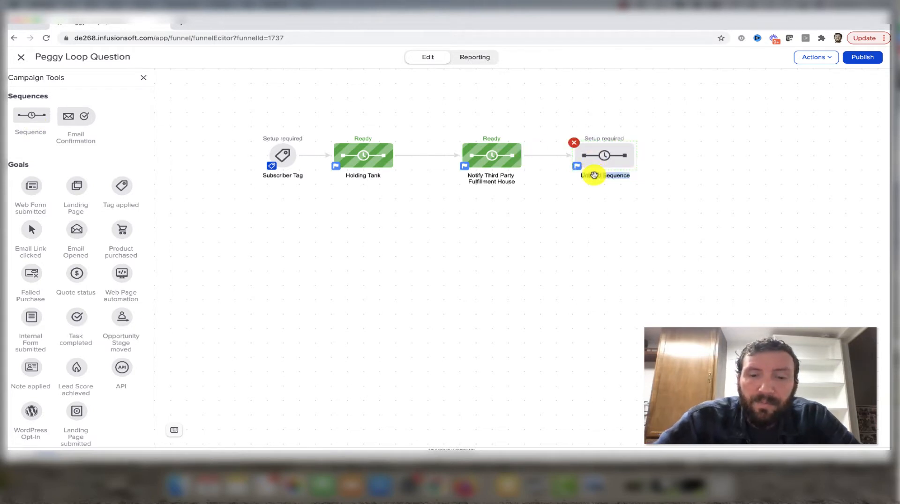
pyautogui.write('q')
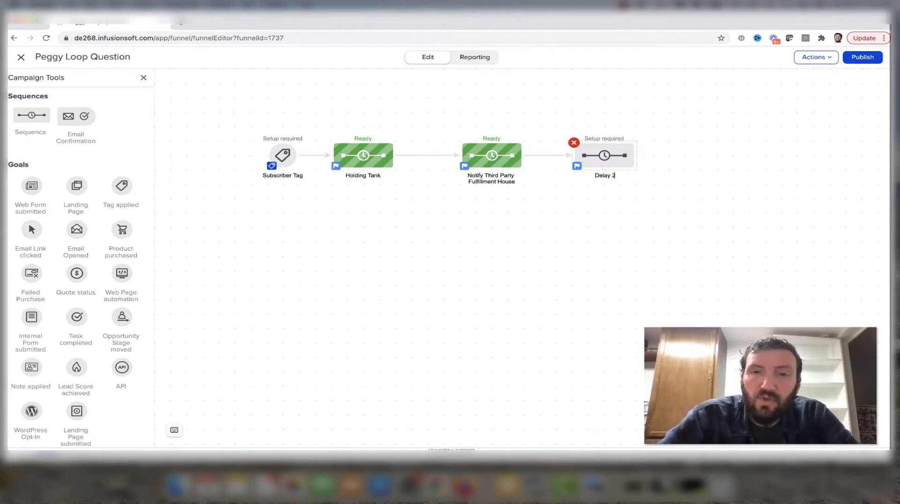
pyautogui.click(621, 154)
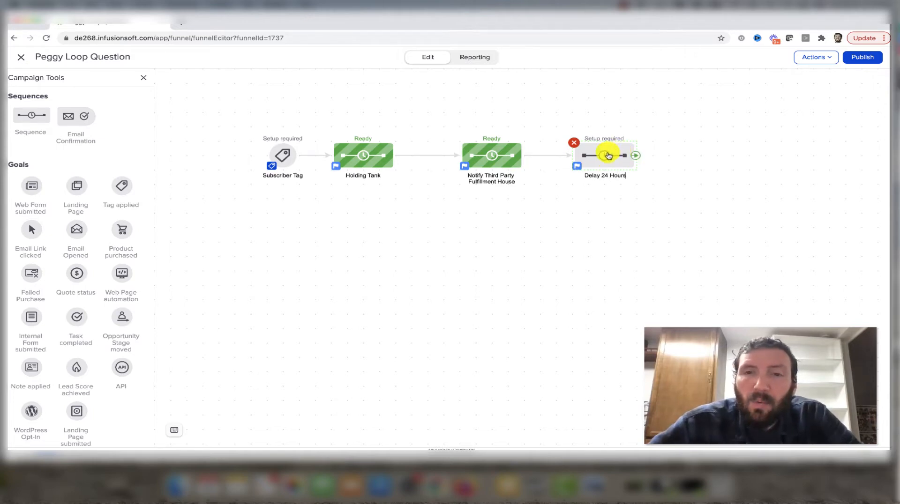
# - Inside Delay 24 Hours, add a Delay Timer after Start that waits at least 2 days and runs on a weekday at 8:00 AM
pyautogui.doubleClick(608, 156)
pyautogui.moveTo(32, 117); pyautogui.dragTo(281, 115)
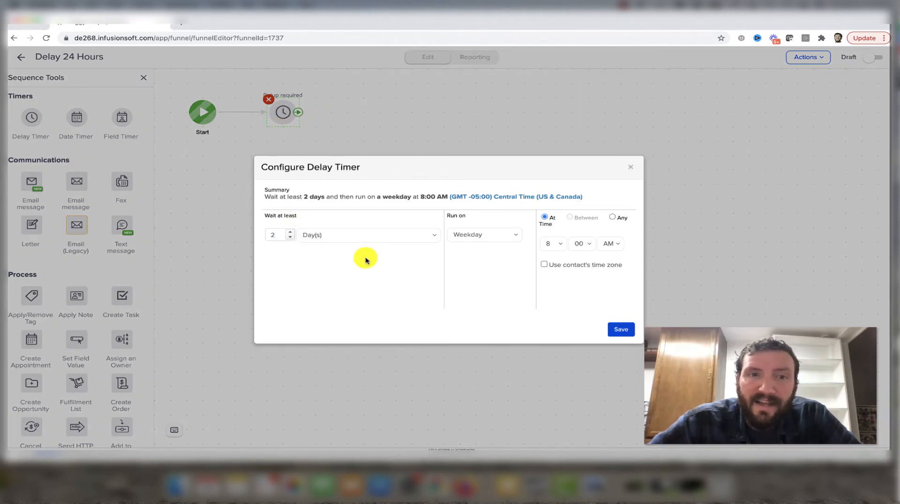
pyautogui.click(621, 329)
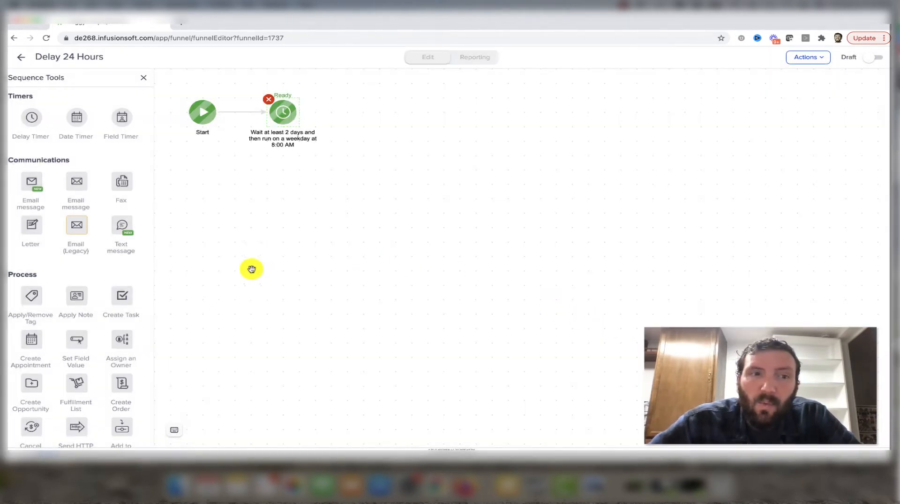
# - Add an Add to Sequence process after the delay timer and look through its campaign choices without selecting one
pyautogui.scroll(-2, 124, 337)
pyautogui.moveTo(119, 373); pyautogui.dragTo(364, 114)
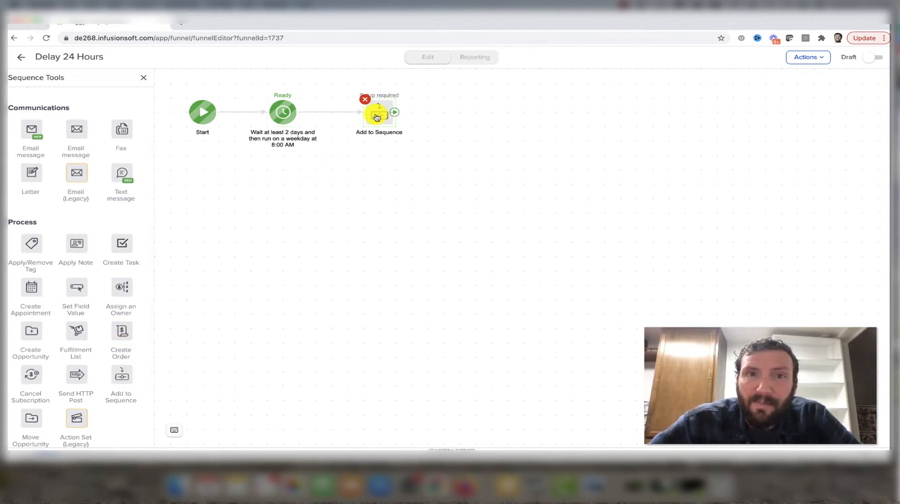
pyautogui.doubleClick(377, 117)
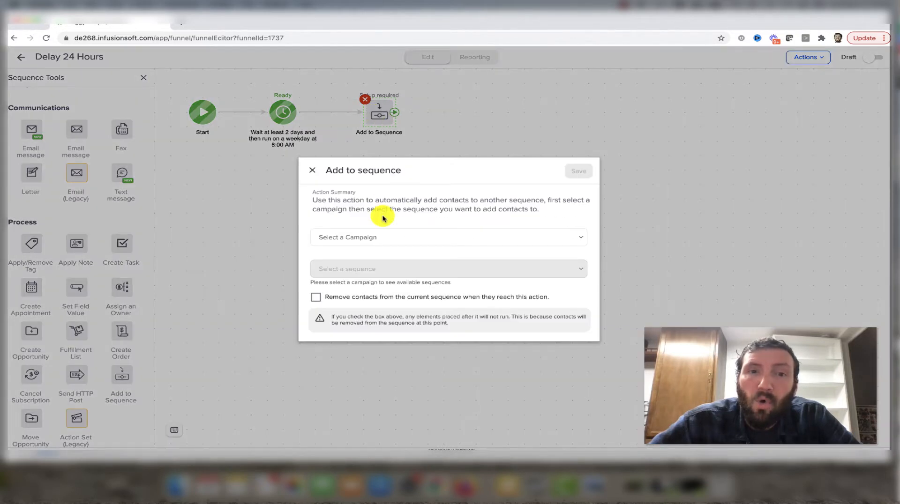
pyautogui.click(378, 238)
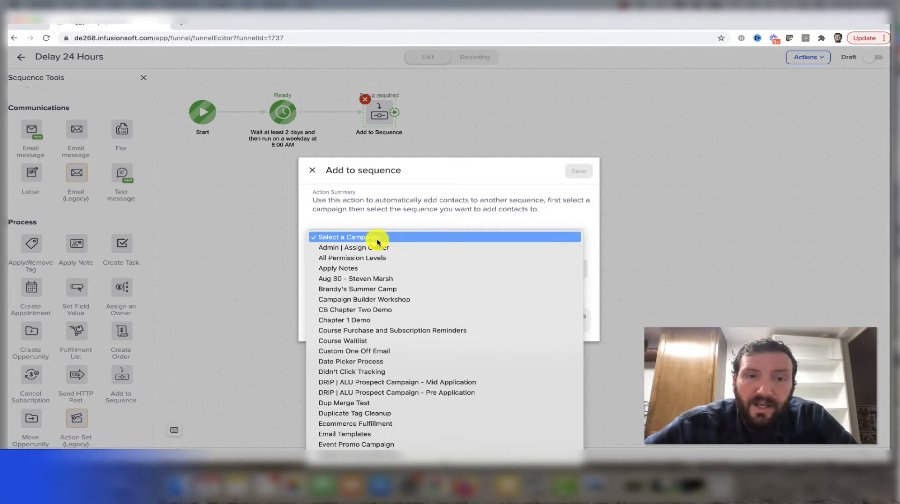
pyautogui.scroll(-10, 378, 244)
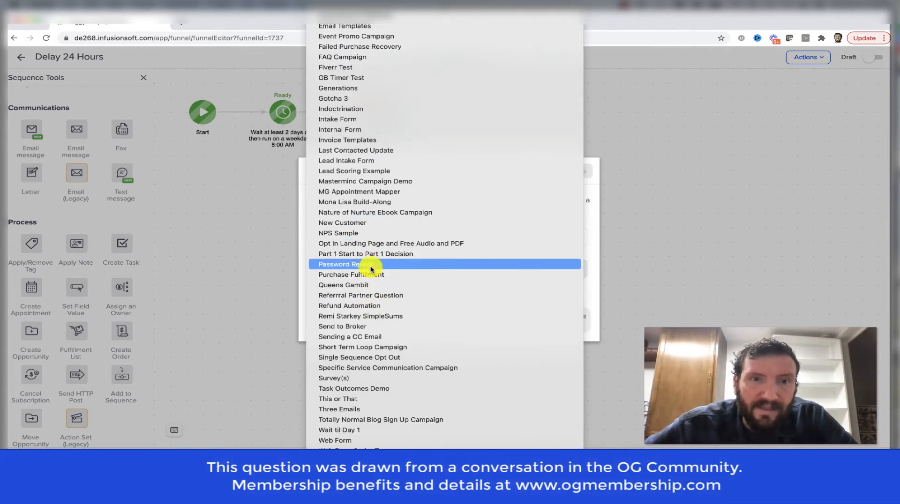
pyautogui.click(593, 224)
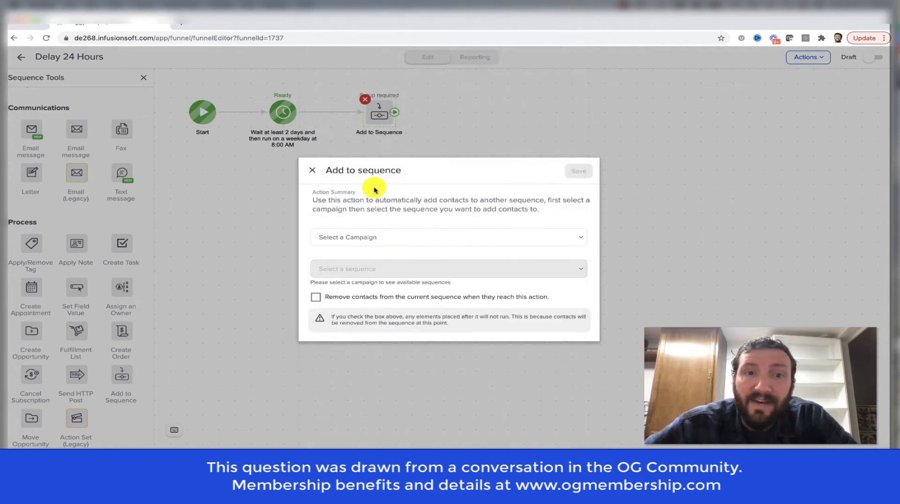
pyautogui.click(308, 170)
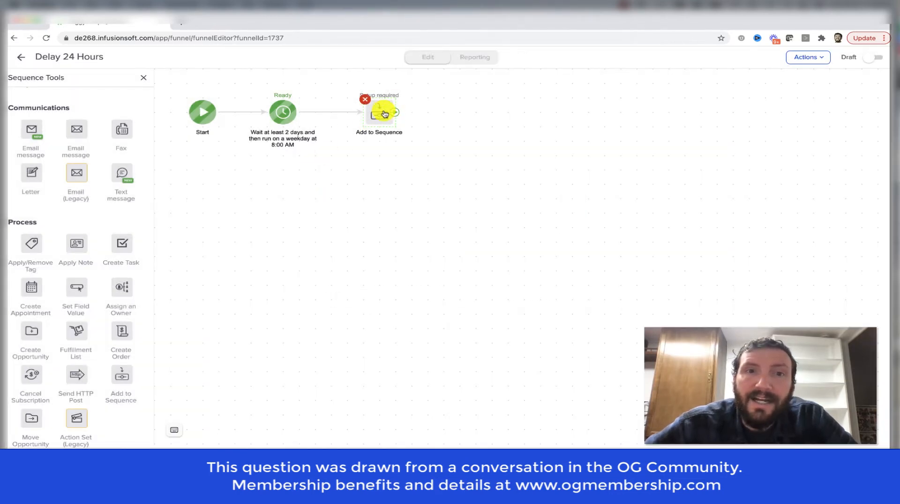
# - Mark the Delay 24 Hours sequence as Ready and shift Holding Tank slightly closer to Notify Third Party Fulfillment House in the campaign
pyautogui.click(873, 63)
pyautogui.click(21, 57)
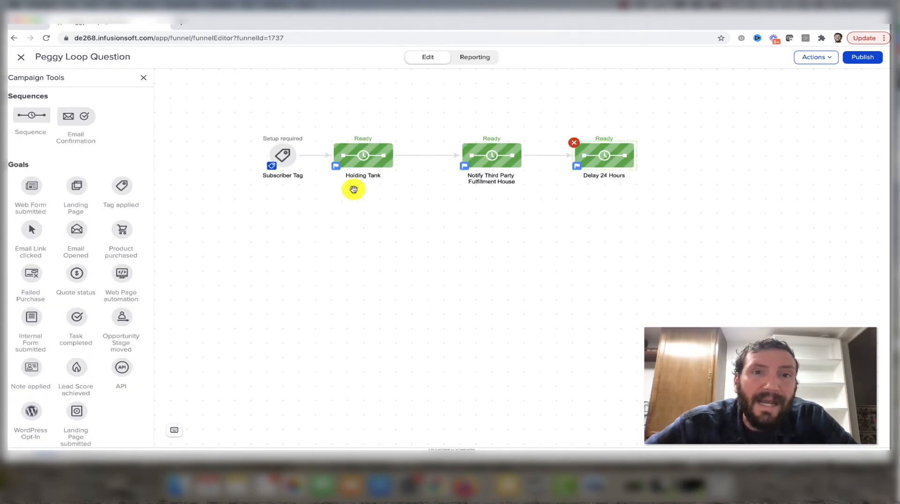
pyautogui.click(375, 154)
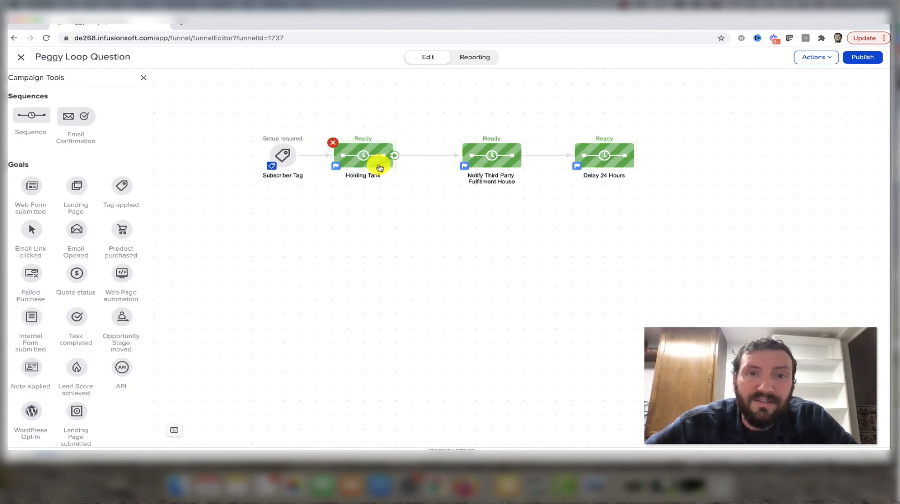
pyautogui.moveTo(380, 167); pyautogui.dragTo(390, 168)
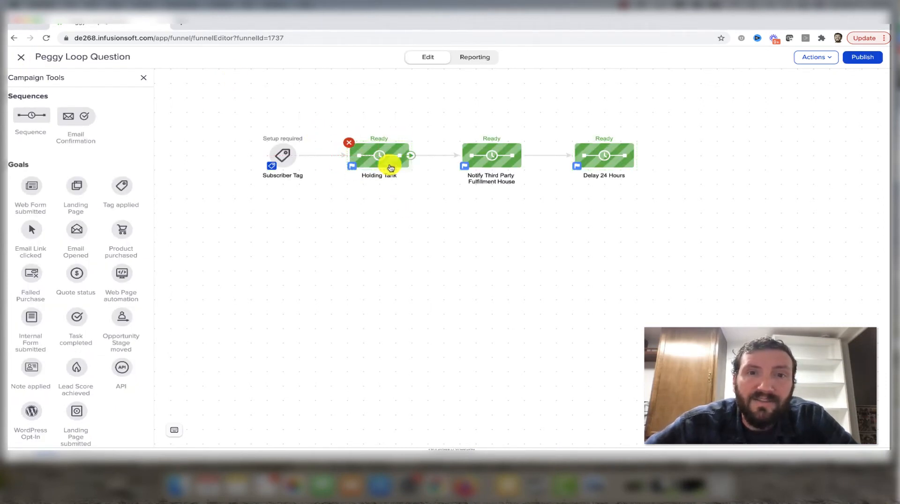
# - Review the delay timer settings inside the Holding Tank sequence, then return to the campaign
pyautogui.click(608, 152)
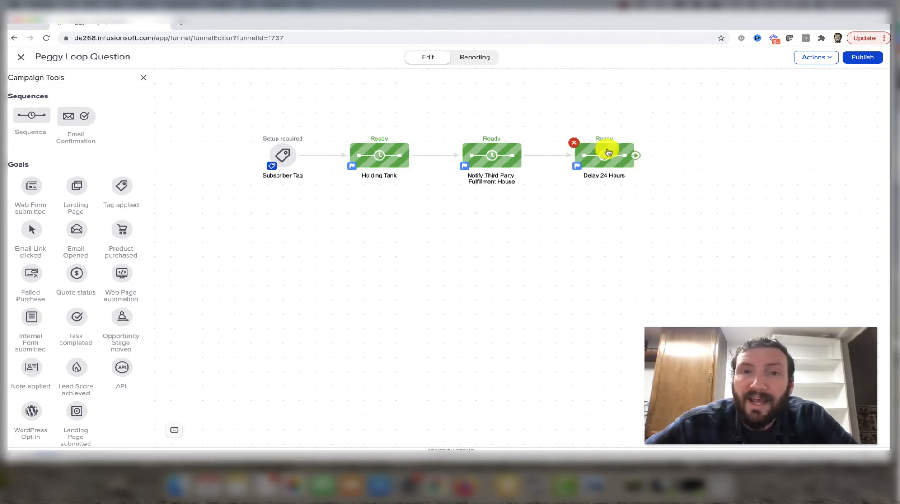
pyautogui.click(390, 151)
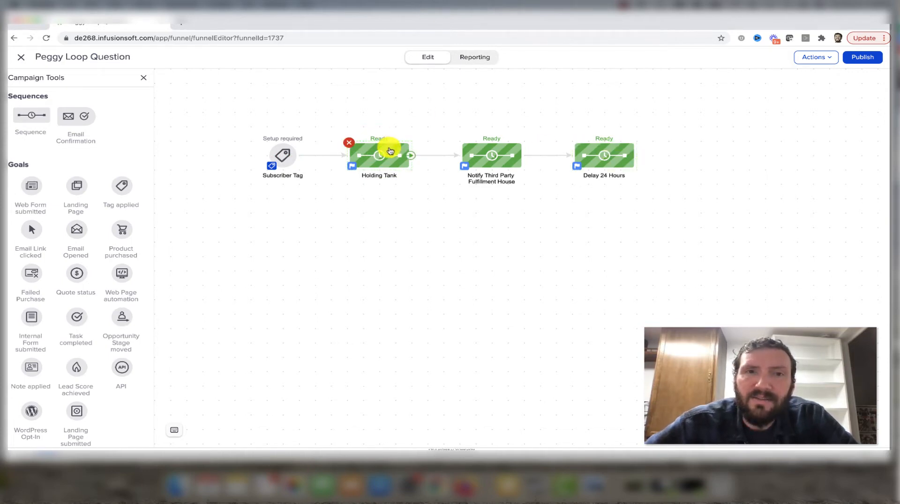
pyautogui.doubleClick(390, 151)
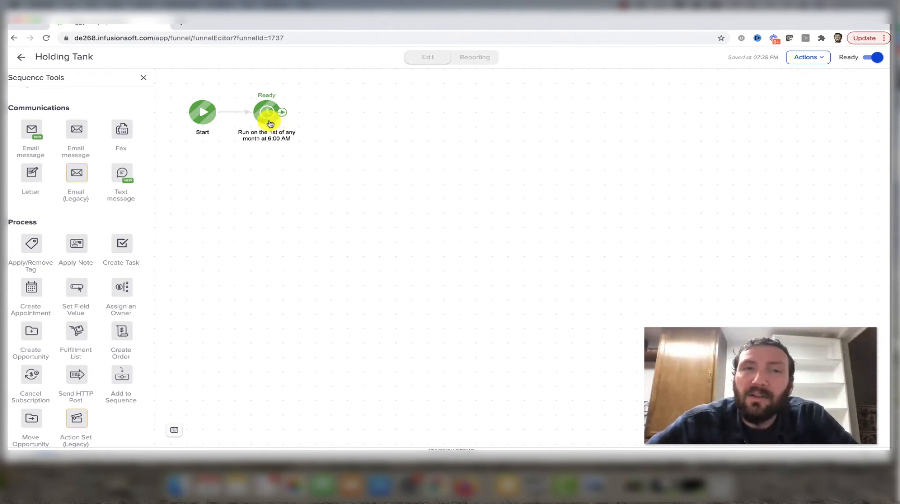
pyautogui.click(21, 56)
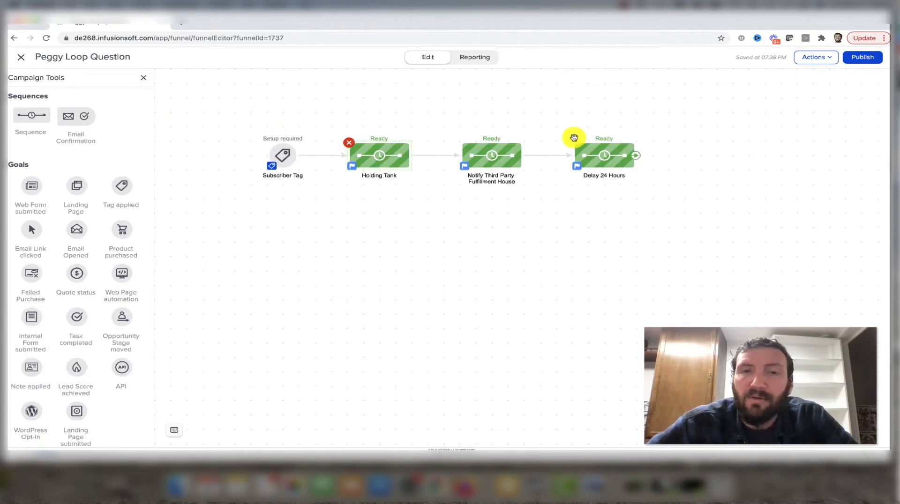
pyautogui.doubleClick(375, 152)
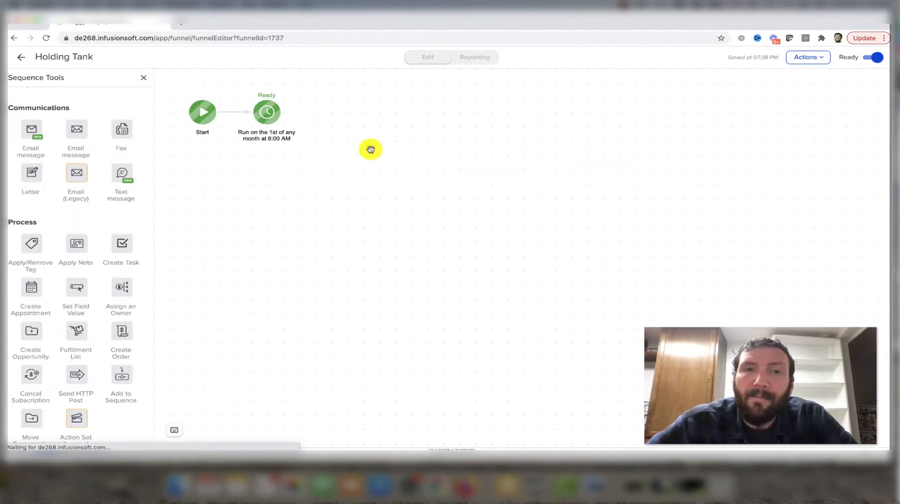
pyautogui.doubleClick(263, 124)
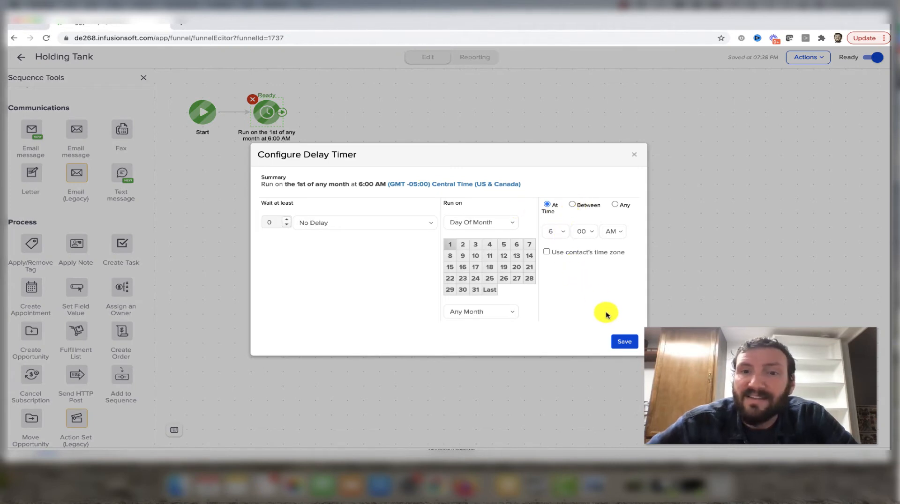
pyautogui.click(619, 339)
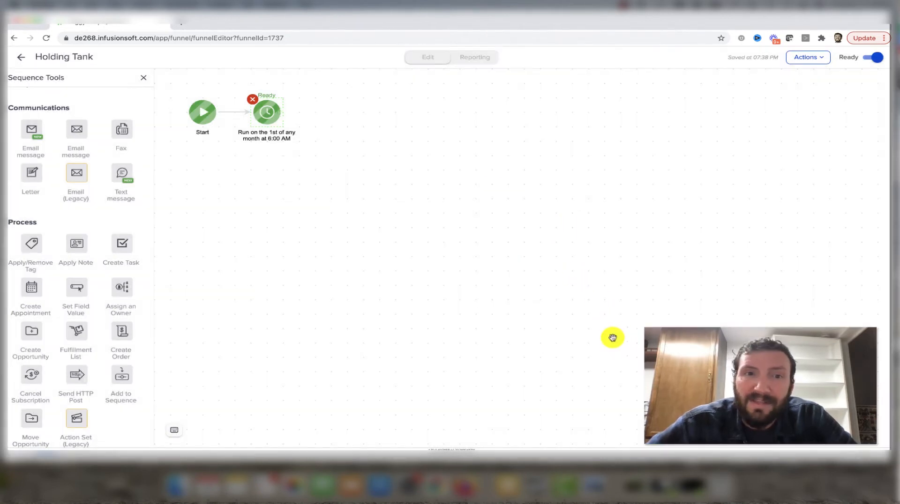
pyautogui.click(19, 60)
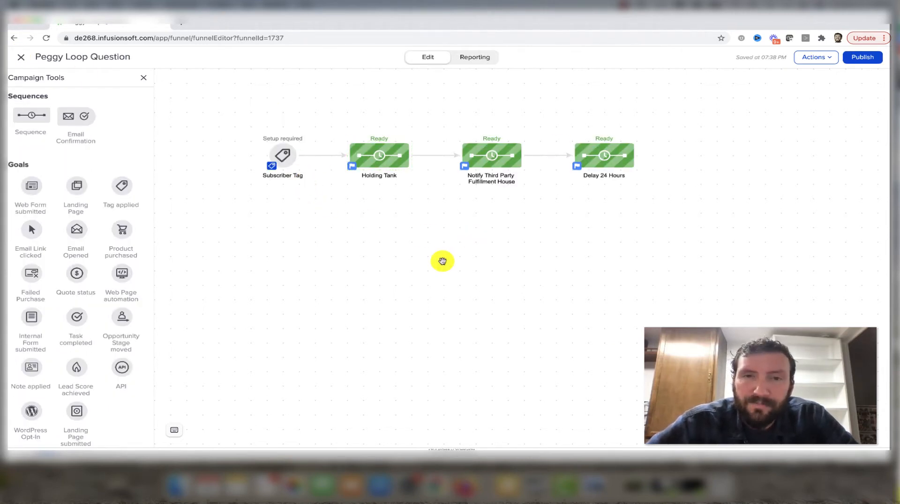
# - Move the Notify Third Party Fulfillment House and Delay 24 Hours sequences together, farther away from Holding Tank
pyautogui.moveTo(445, 130); pyautogui.dragTo(694, 223)
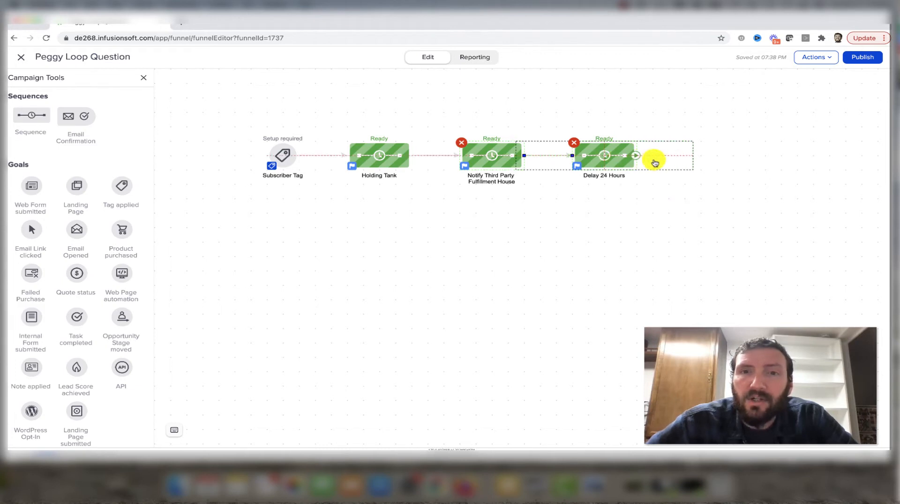
pyautogui.moveTo(653, 161); pyautogui.dragTo(709, 161)
# - Add a Tag applied goal after Delay 24 Hours, connect the two, and name the goal Cancel Tag
pyautogui.moveTo(136, 192); pyautogui.dragTo(762, 152)
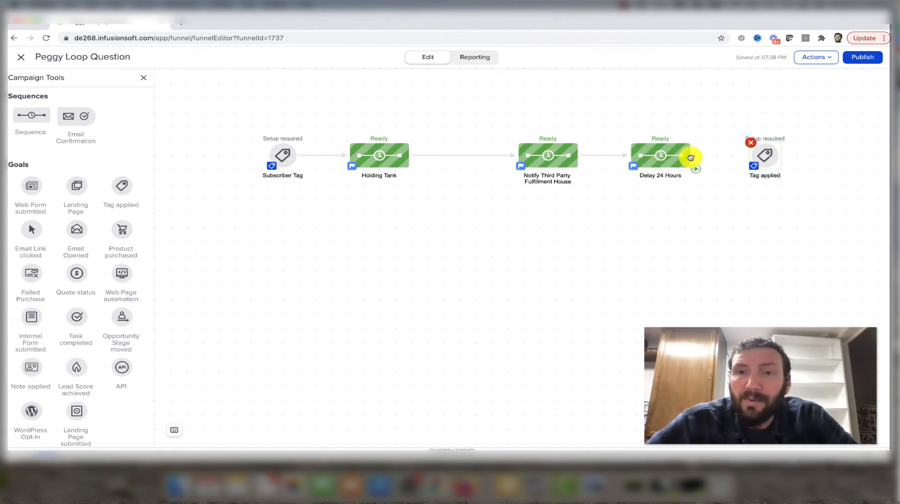
pyautogui.moveTo(691, 158); pyautogui.dragTo(771, 160)
pyautogui.click(765, 174)
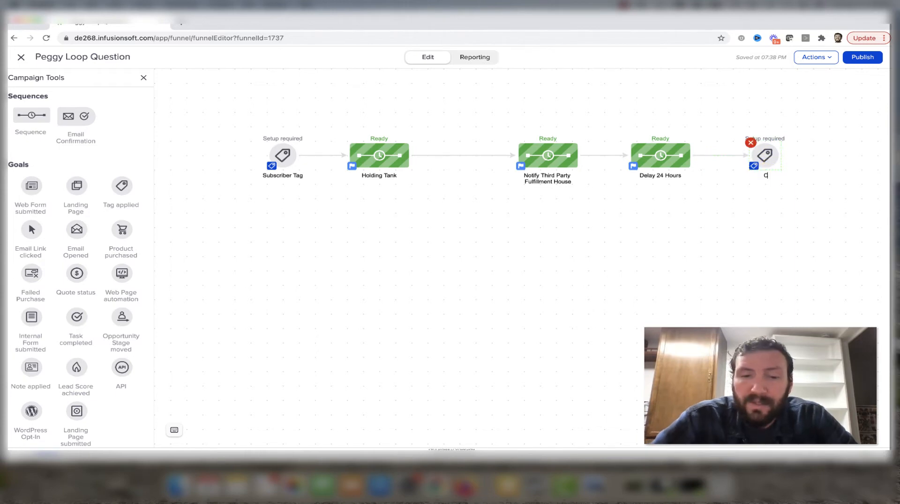
pyautogui.write('Cancel Tag')
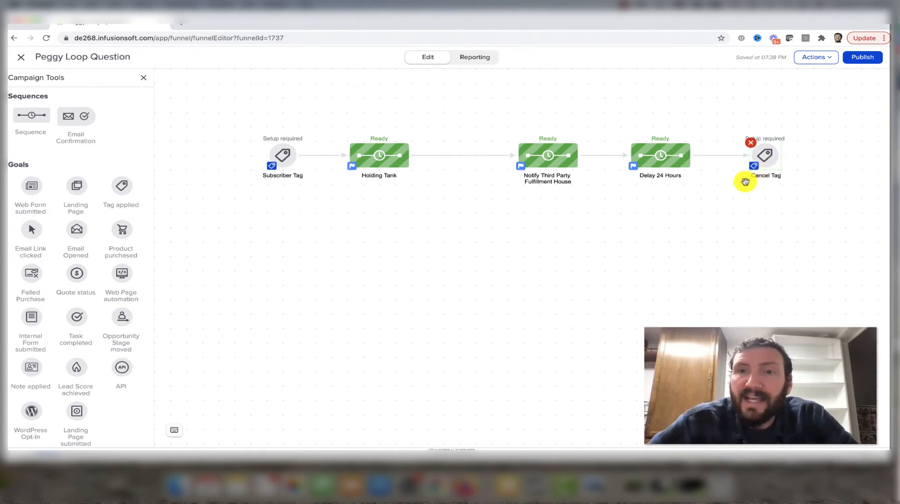
pyautogui.moveTo(740, 210); pyautogui.dragTo(260, 112)
pyautogui.click(425, 248)
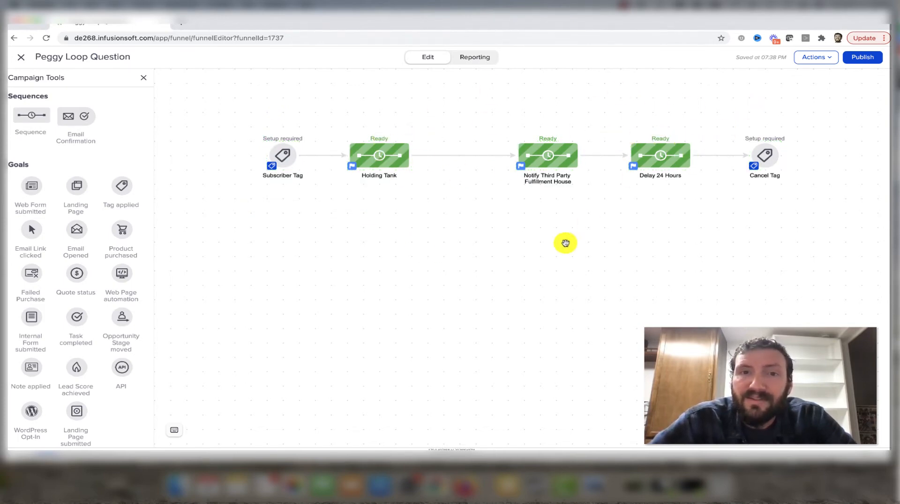
# - Add a sequence named Bypass Track directly below Notify Third Party Fulfillment House, aligning the two vertically
pyautogui.moveTo(34, 115); pyautogui.dragTo(519, 205)
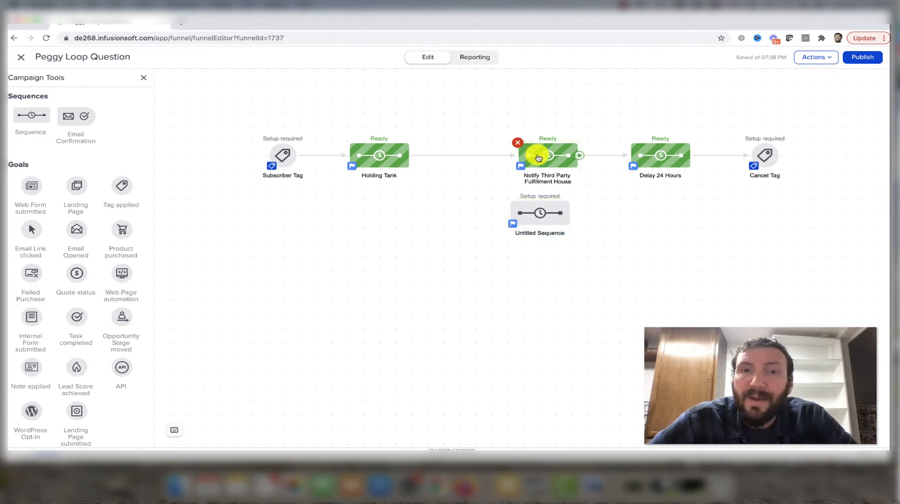
pyautogui.moveTo(533, 158); pyautogui.dragTo(532, 158)
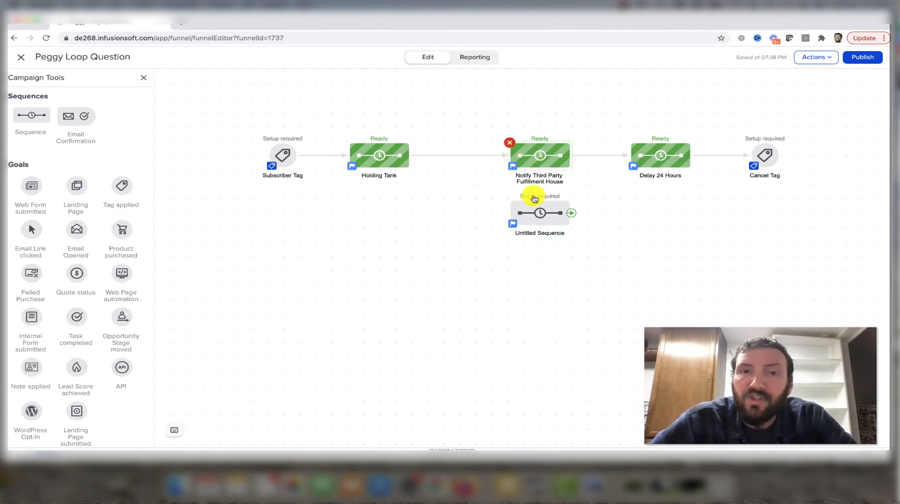
pyautogui.doubleClick(536, 233)
pyautogui.write('By')
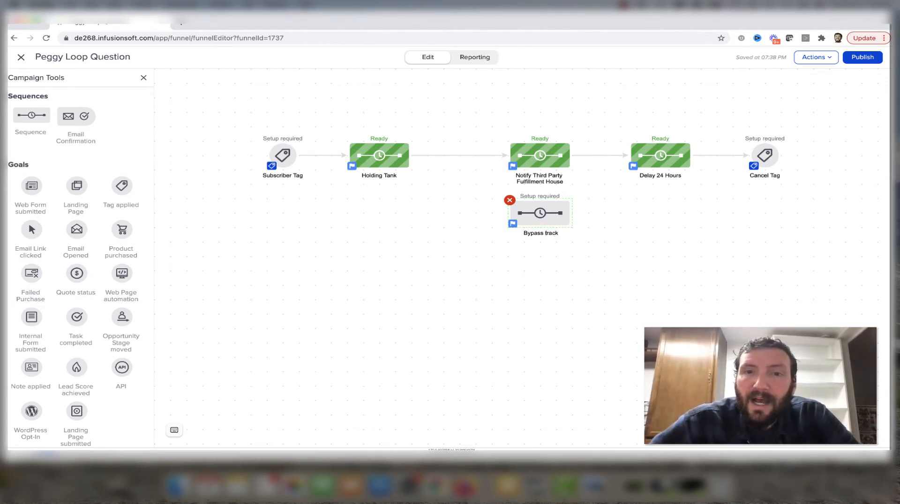
pyautogui.write('pass track')
pyautogui.click(379, 227)
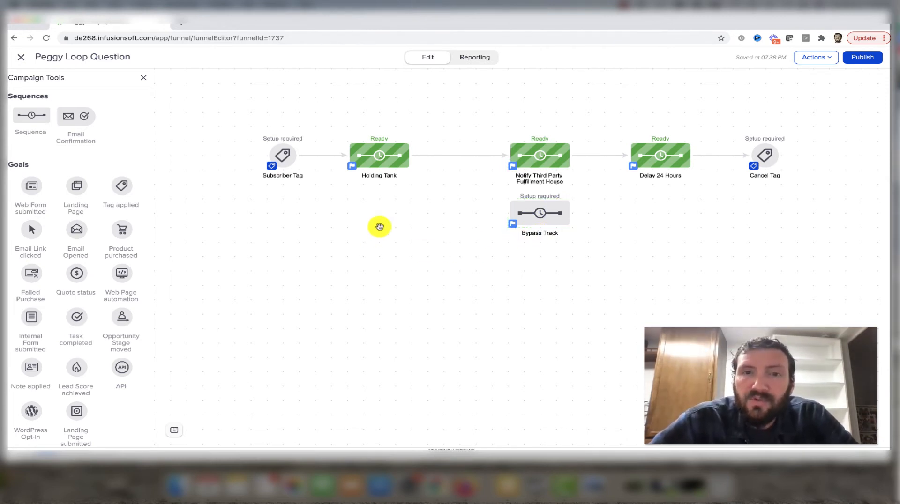
# - Connect the Holding Tank sequence to Bypass Track so the path splits at a decision diamond
pyautogui.moveTo(408, 167)
pyautogui.moveTo(410, 163); pyautogui.dragTo(515, 216)
pyautogui.moveTo(560, 206)
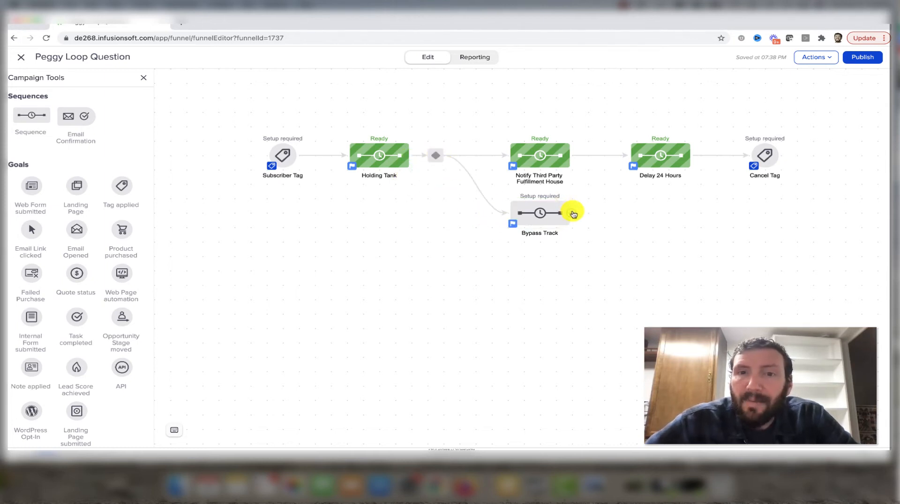
# - Mark the Bypass Track sequence as Ready and connect it to Delay 24 Hours
pyautogui.doubleClick(542, 212)
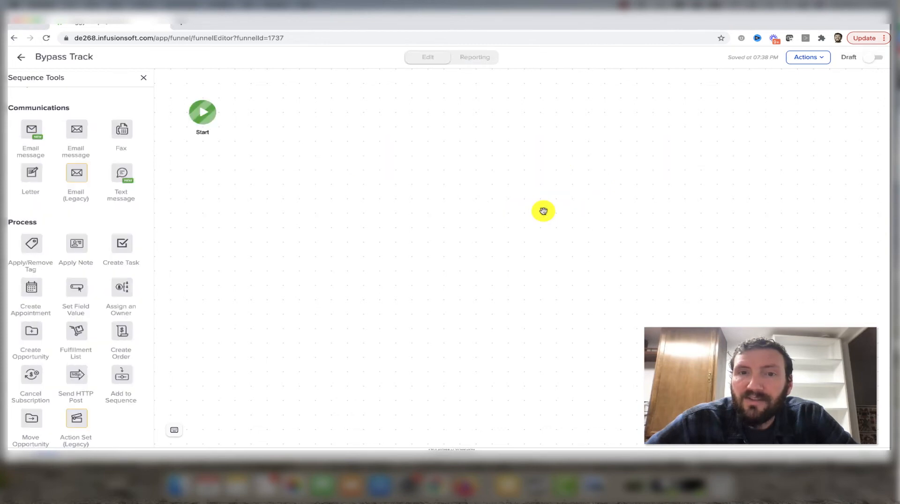
pyautogui.click(871, 60)
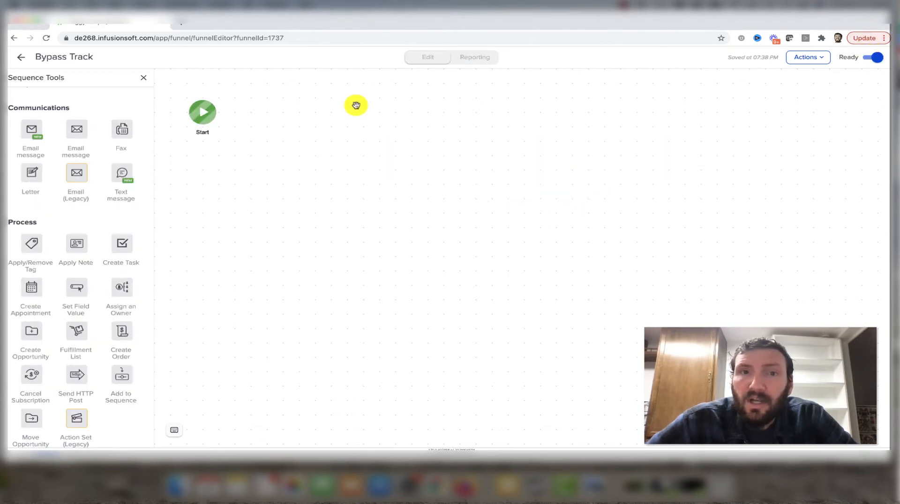
pyautogui.click(21, 56)
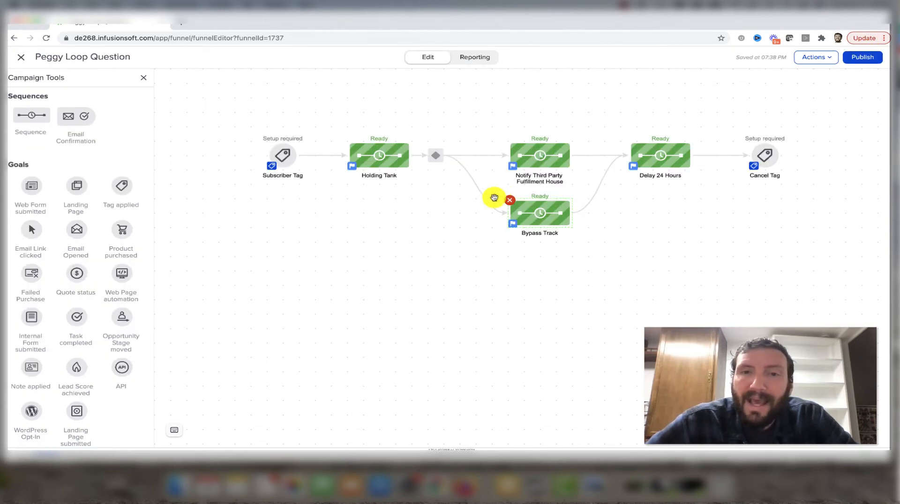
pyautogui.click(544, 153)
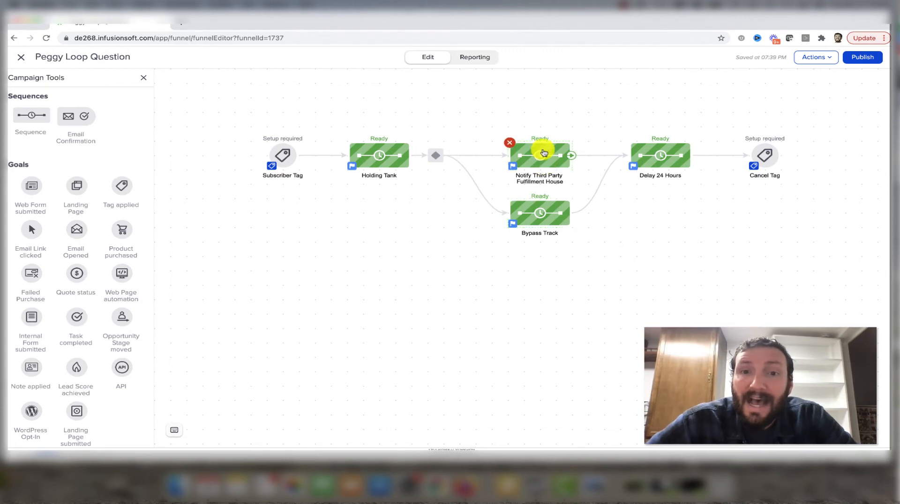
# - Add a decision diamond rule for Notify Third Party Fulfillment House requiring that the contact's tags doesn't contain a tag, leaving the tag unspecified
pyautogui.click(439, 155)
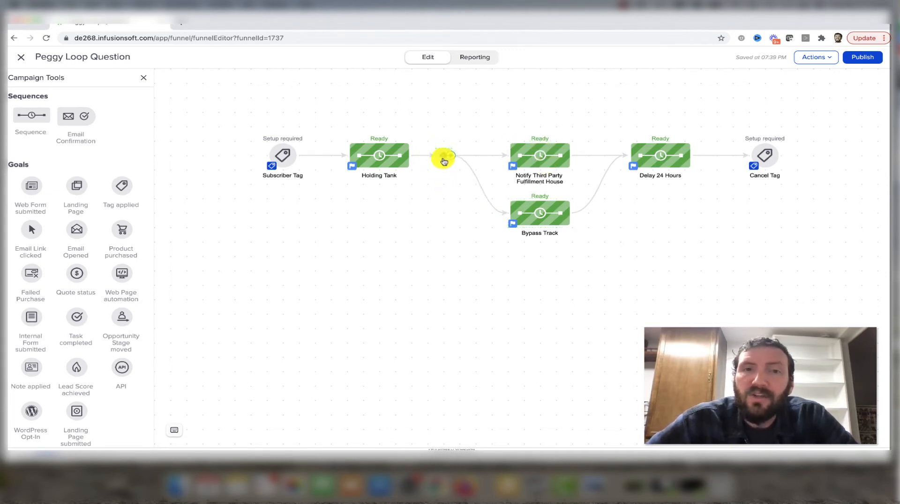
pyautogui.doubleClick(443, 159)
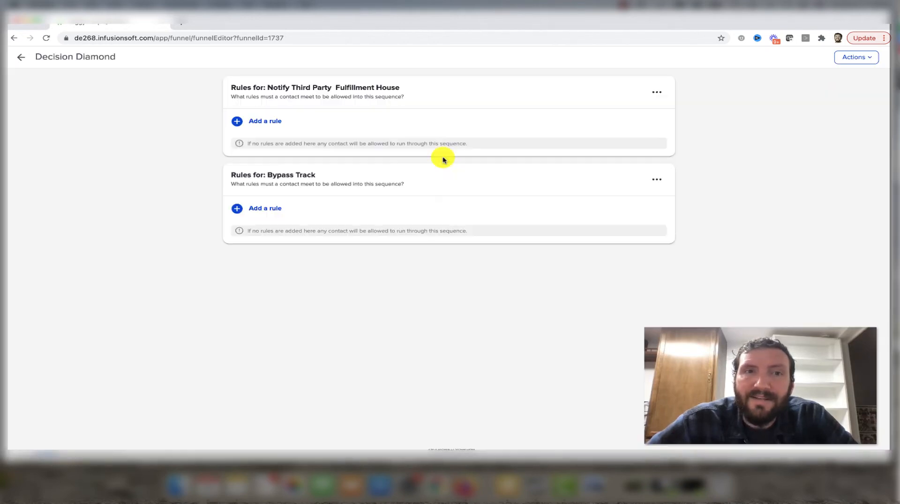
pyautogui.click(275, 123)
pyautogui.click(273, 81)
pyautogui.click(277, 95)
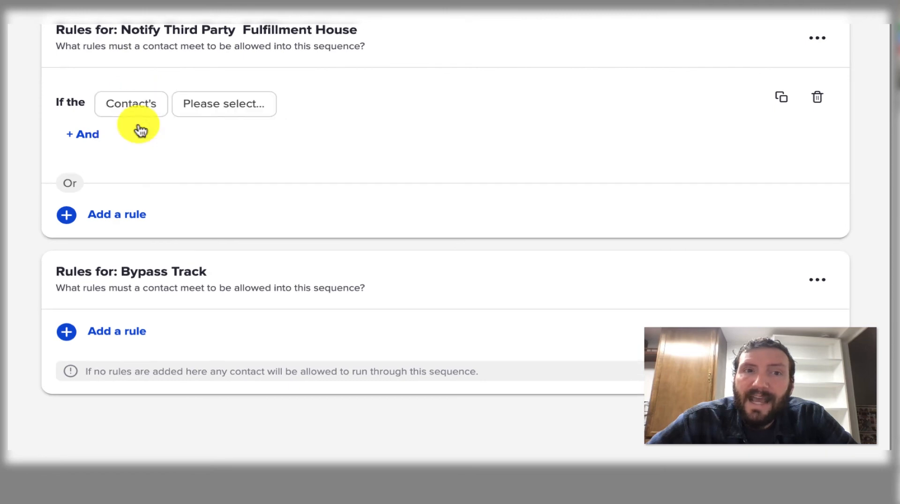
pyautogui.click(226, 109)
pyautogui.click(230, 126)
pyautogui.click(300, 110)
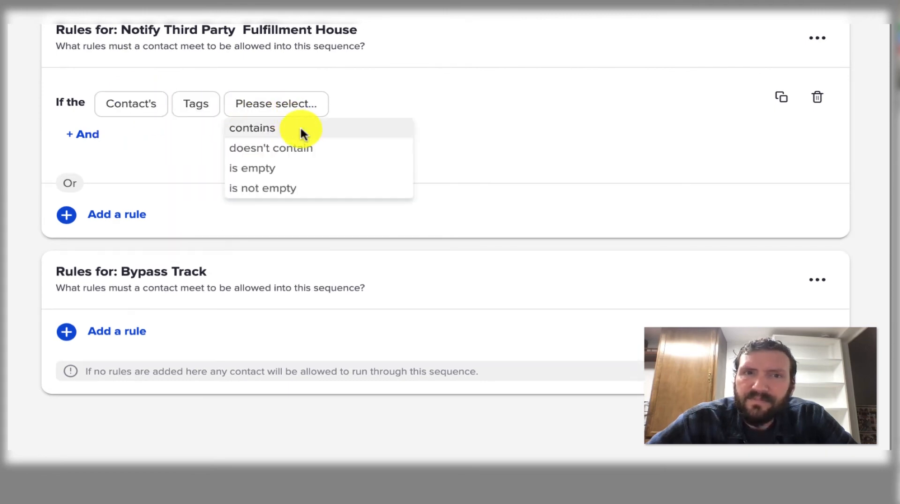
pyautogui.click(301, 130)
pyautogui.click(271, 104)
pyautogui.click(274, 148)
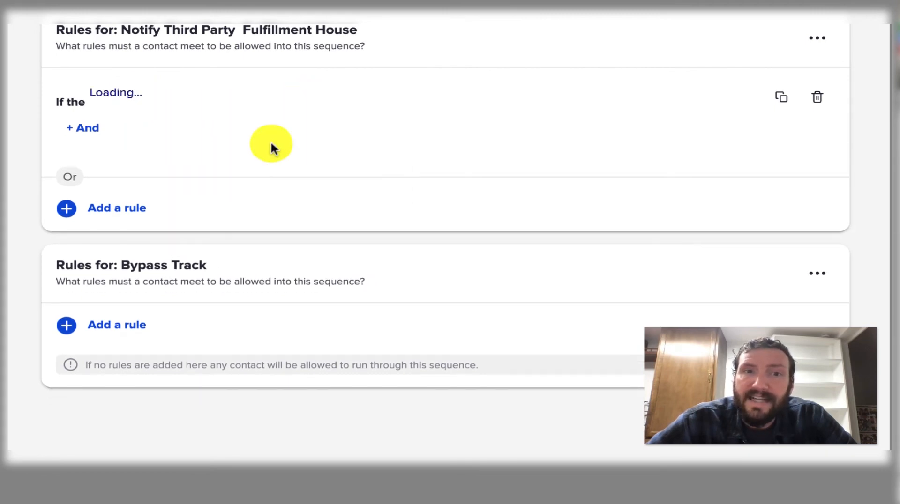
pyautogui.click(346, 106)
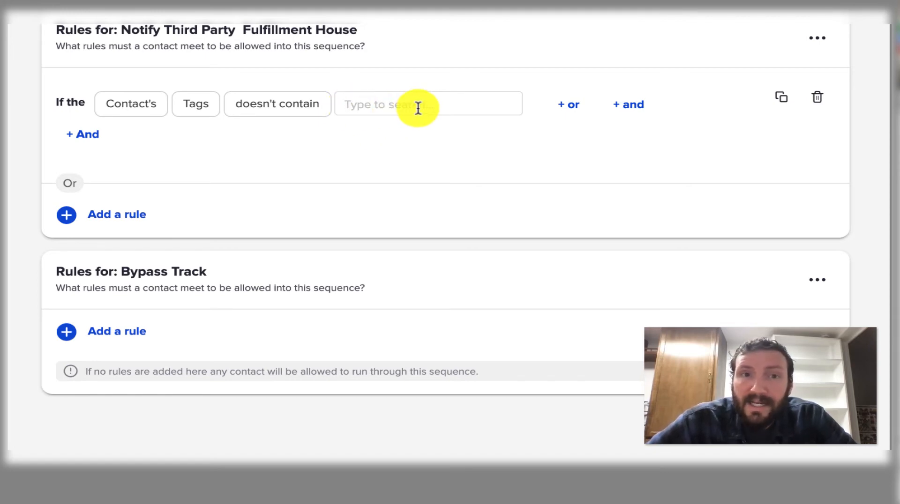
pyautogui.moveTo(199, 29); pyautogui.dragTo(365, 28)
pyautogui.click(365, 26)
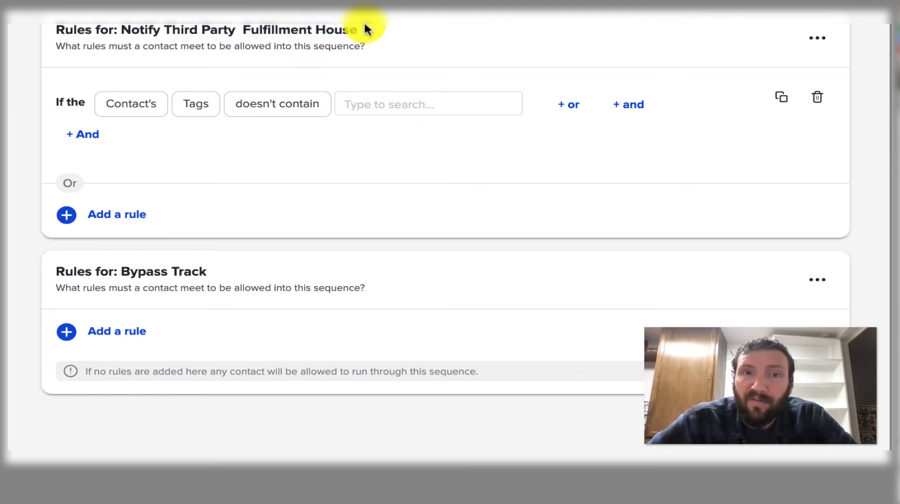
# - Add a decision diamond rule for Bypass Track requiring that the contact's tags contains a tag, leaving the tag unspecified
pyautogui.click(156, 344)
pyautogui.click(143, 345)
pyautogui.click(141, 366)
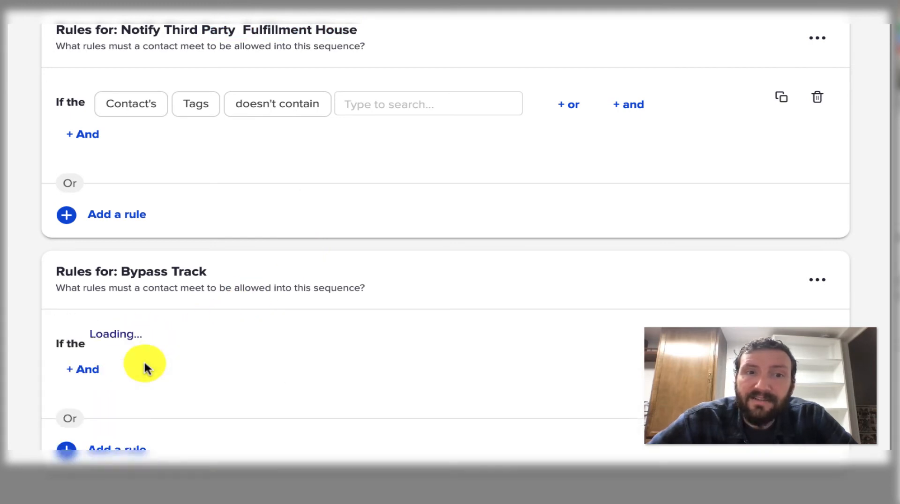
pyautogui.click(192, 356)
pyautogui.click(196, 369)
pyautogui.click(277, 351)
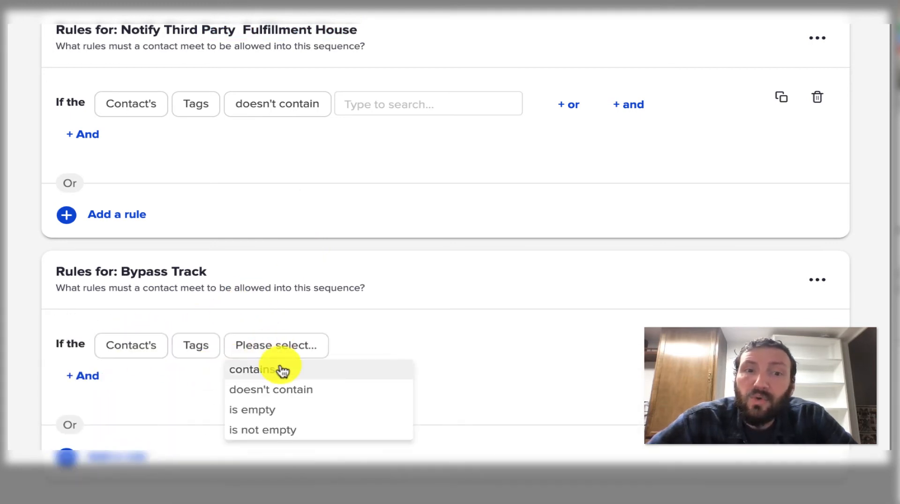
pyautogui.click(283, 370)
pyautogui.click(355, 345)
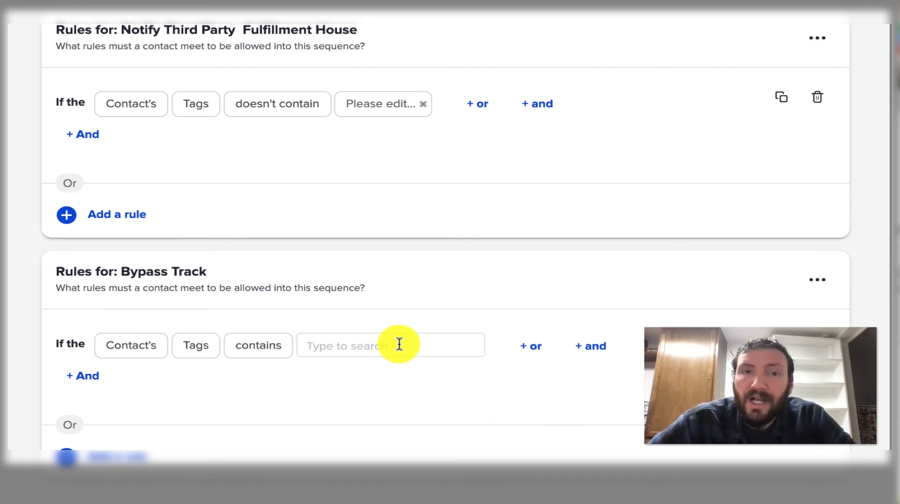
pyautogui.moveTo(129, 269); pyautogui.dragTo(207, 272)
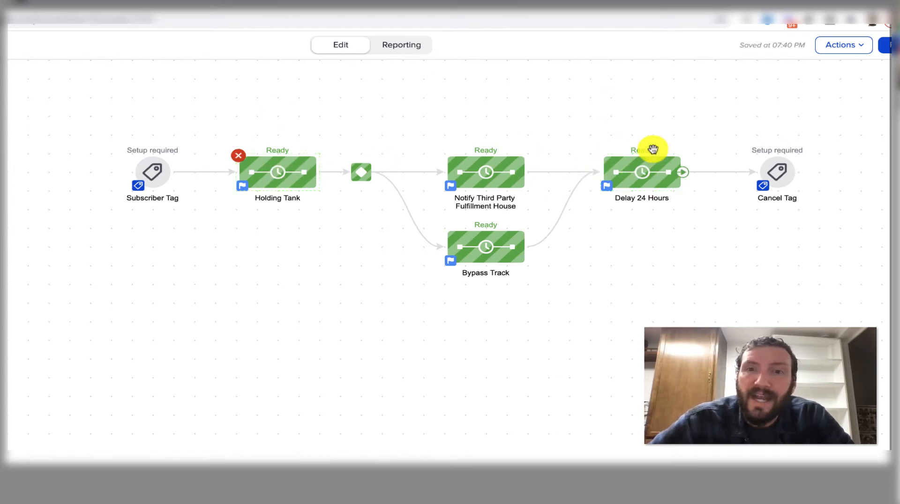
pyautogui.doubleClick(639, 172)
pyautogui.doubleClick(277, 123)
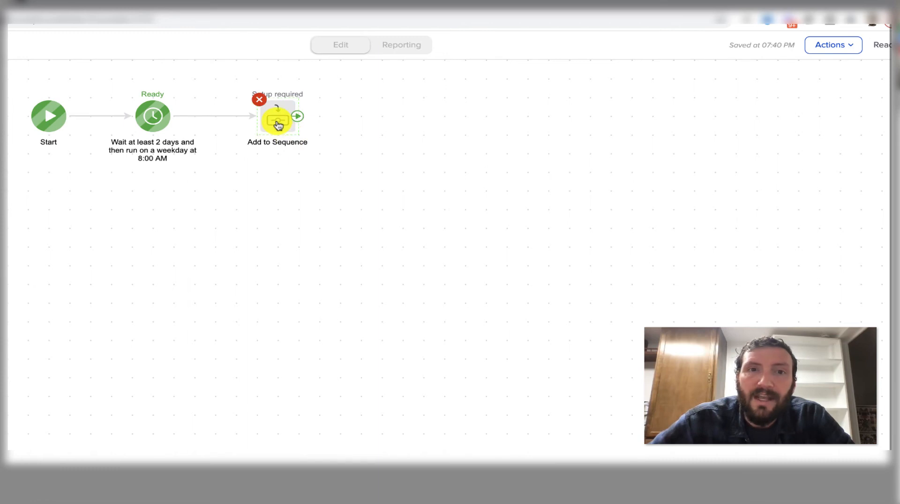
pyautogui.click(195, 355)
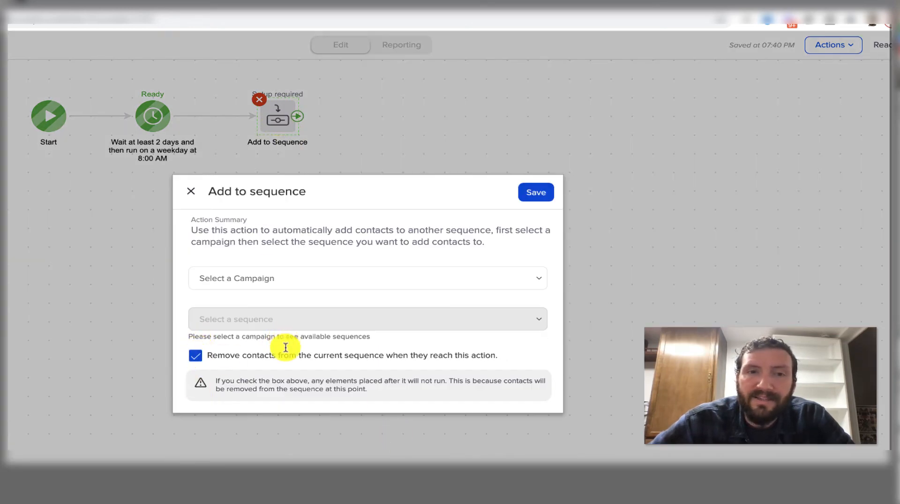
pyautogui.click(191, 193)
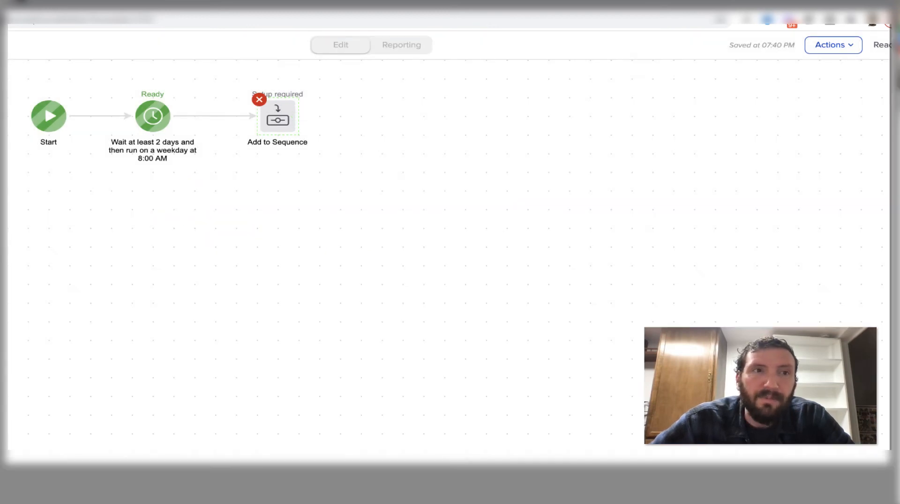
# - Publish the campaign despite the unfinished elements in its checklist and return to editing it
pyautogui.click(872, 54)
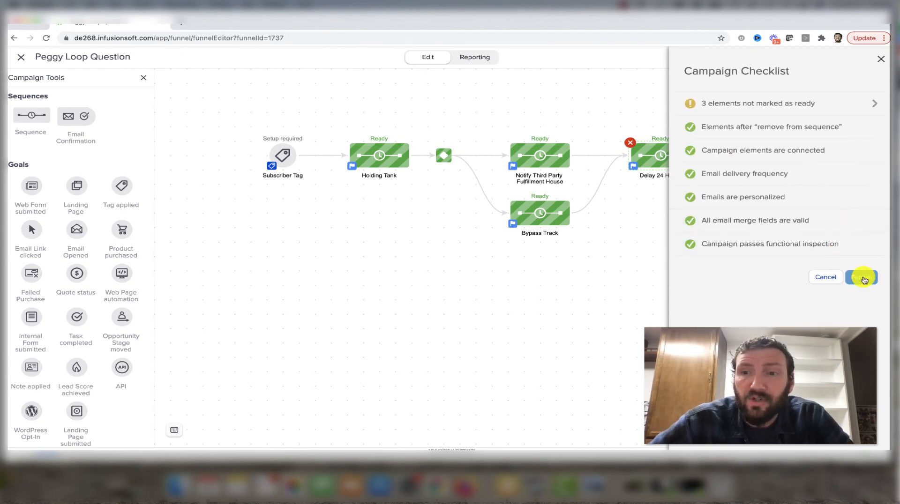
pyautogui.click(863, 278)
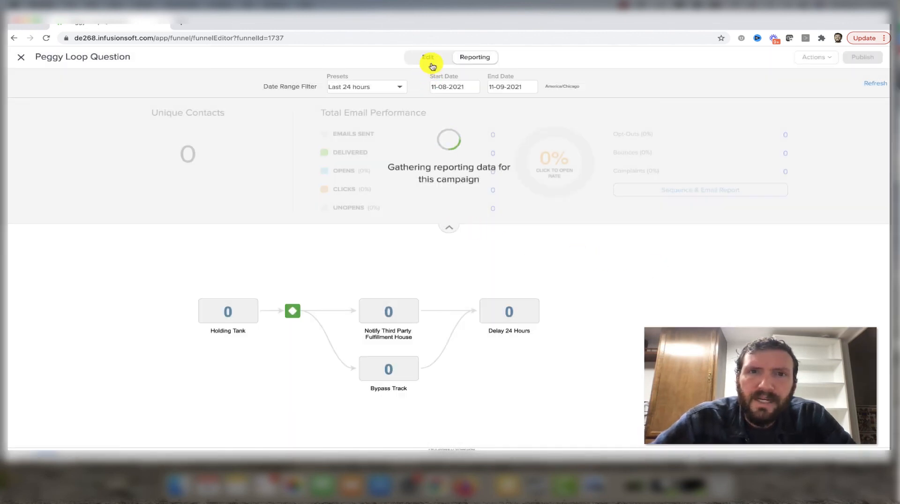
pyautogui.click(433, 66)
# - Configure Add to Sequence in Delay 24 Hours to send contacts to this campaign's Holding Tank, removing them from the current sequence, and save
pyautogui.doubleClick(653, 161)
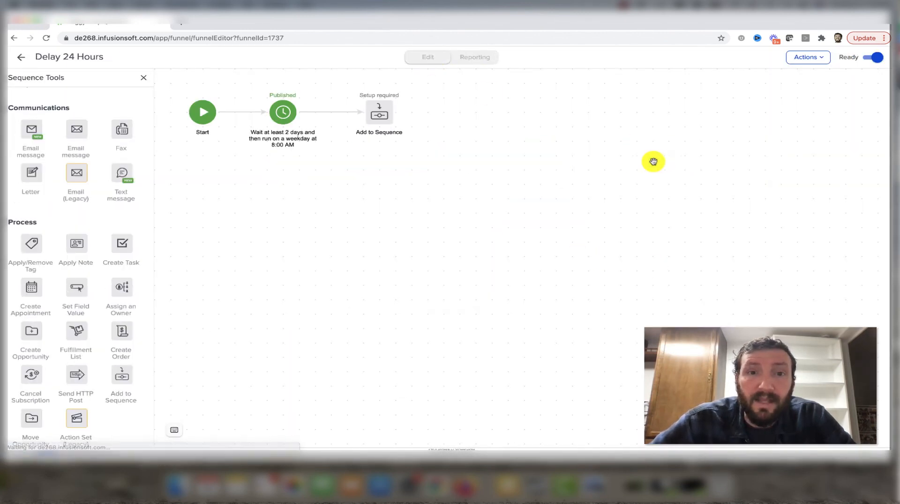
pyautogui.doubleClick(379, 119)
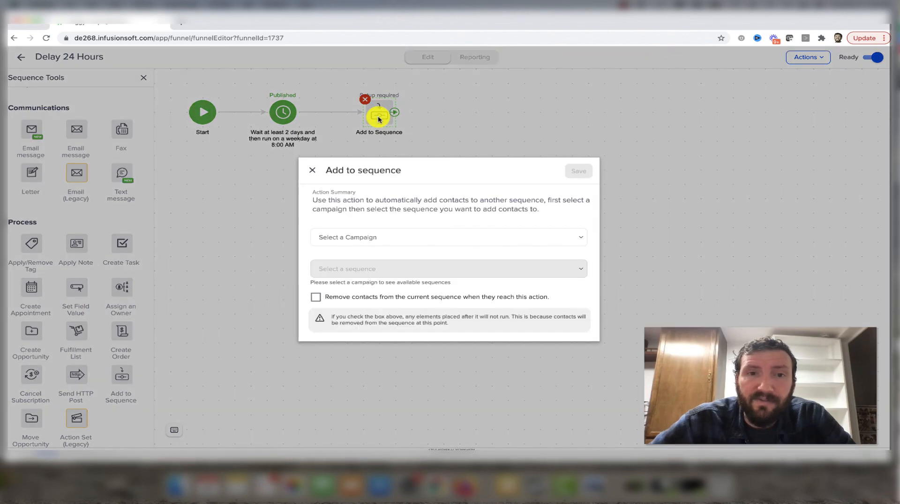
pyautogui.click(362, 228)
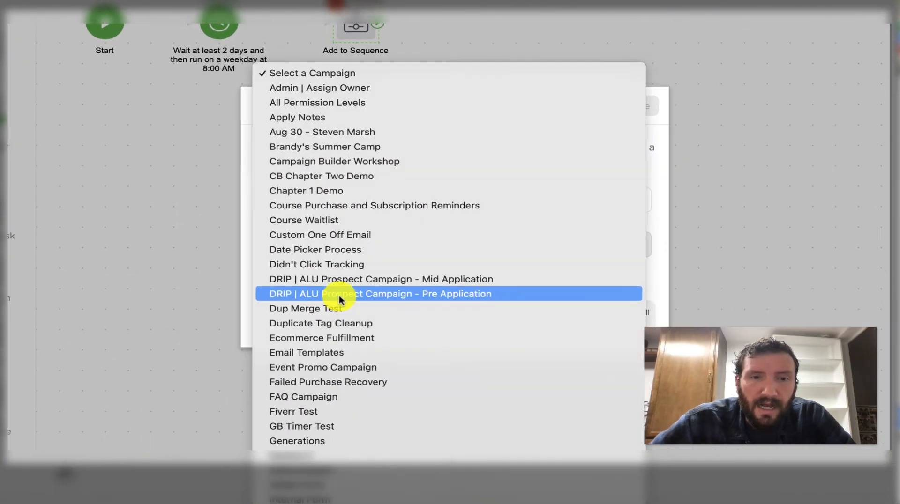
pyautogui.scroll(-10, 339, 298)
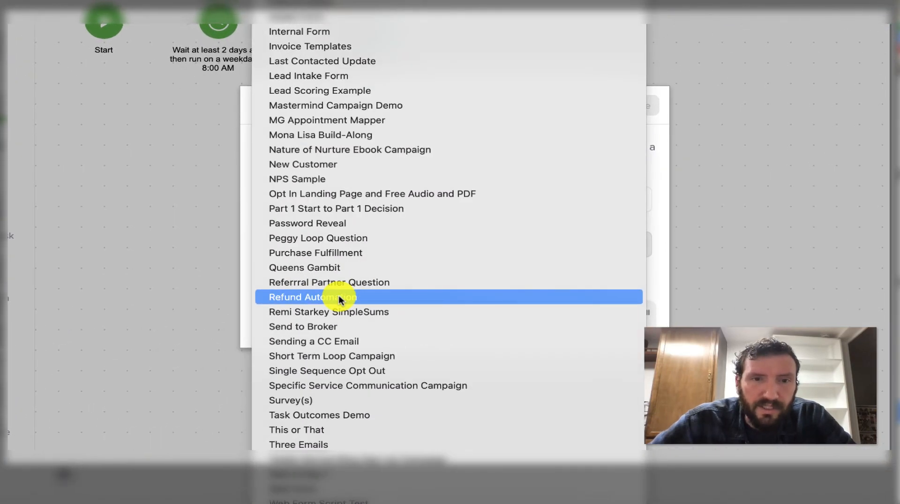
pyautogui.click(342, 240)
pyautogui.click(342, 244)
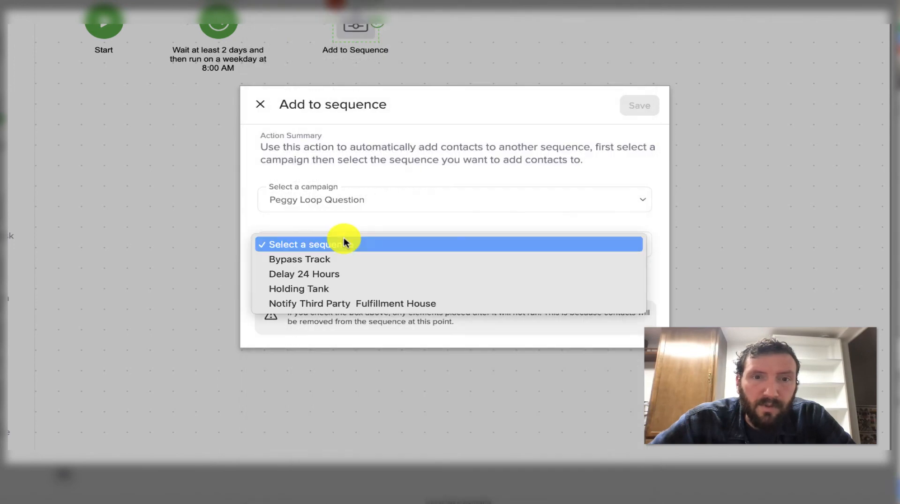
pyautogui.click(339, 289)
pyautogui.click(265, 286)
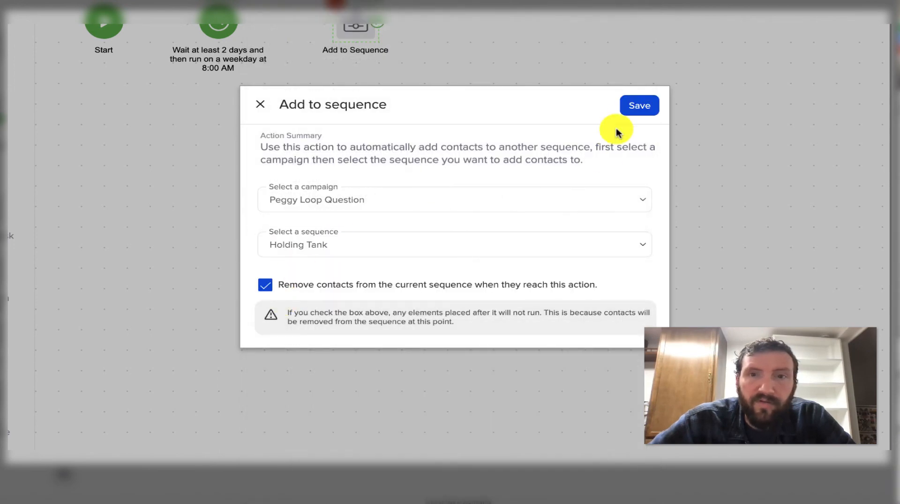
pyautogui.click(638, 105)
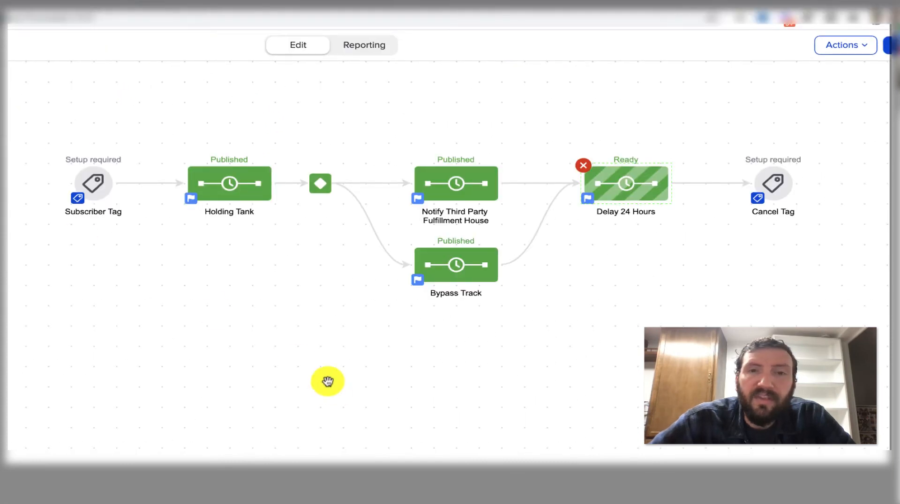
pyautogui.moveTo(161, 132); pyautogui.dragTo(710, 348)
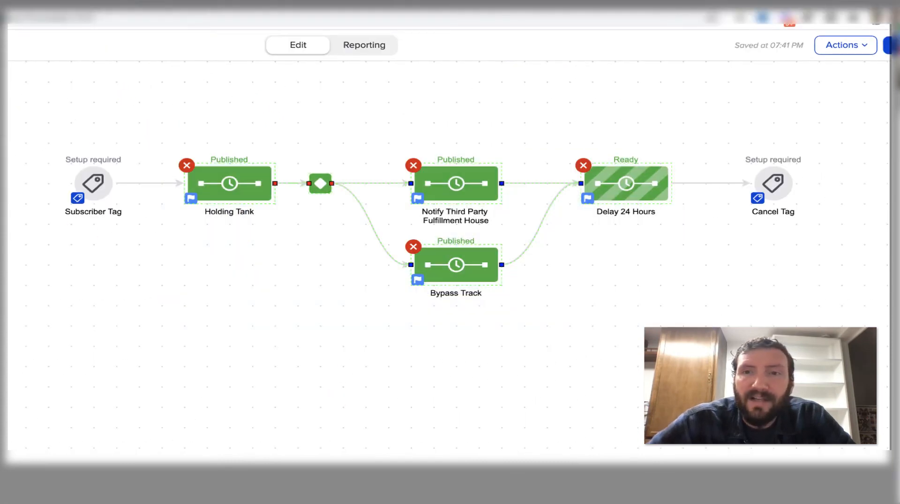
pyautogui.click(719, 326)
pyautogui.click(776, 185)
pyautogui.click(630, 323)
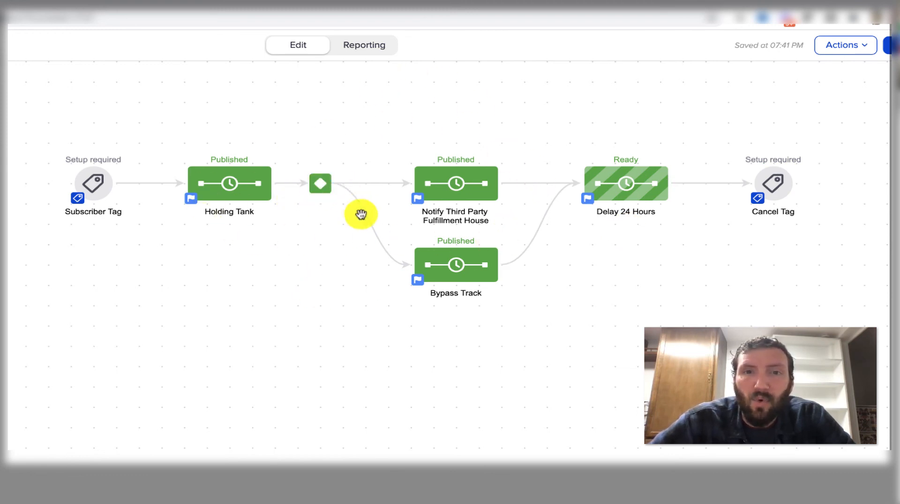
# - Rename the Bypass Track sequence as Detour Track
pyautogui.doubleClick(443, 294)
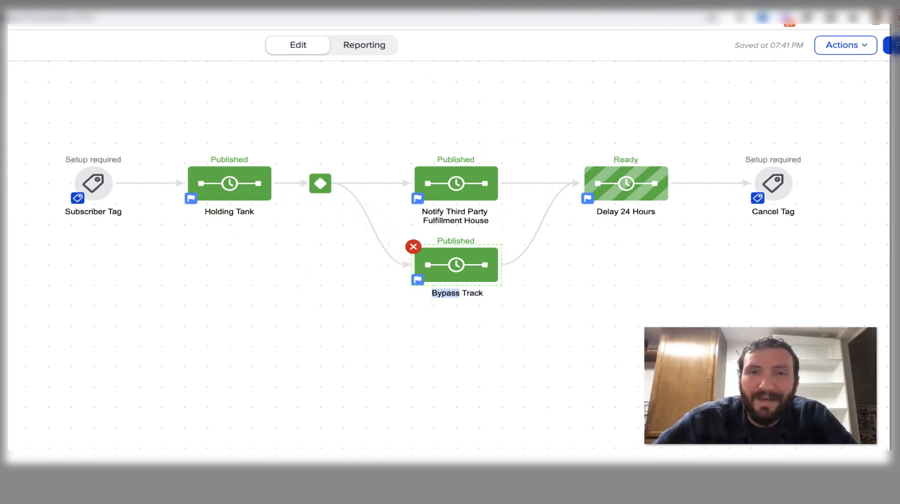
pyautogui.write('Detour')
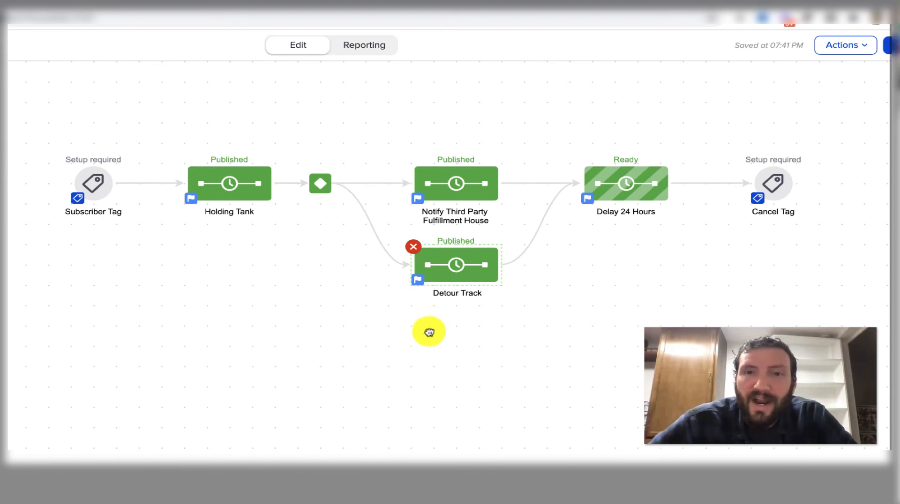
pyautogui.click(428, 332)
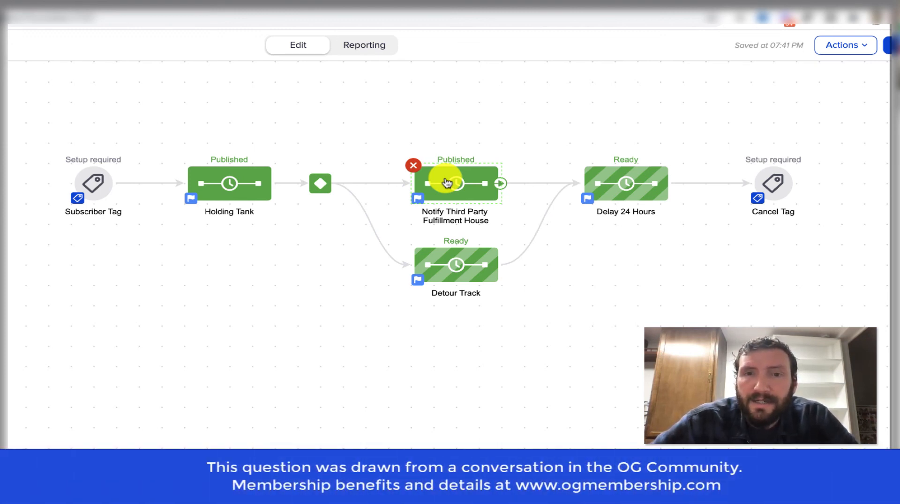
pyautogui.click(460, 357)
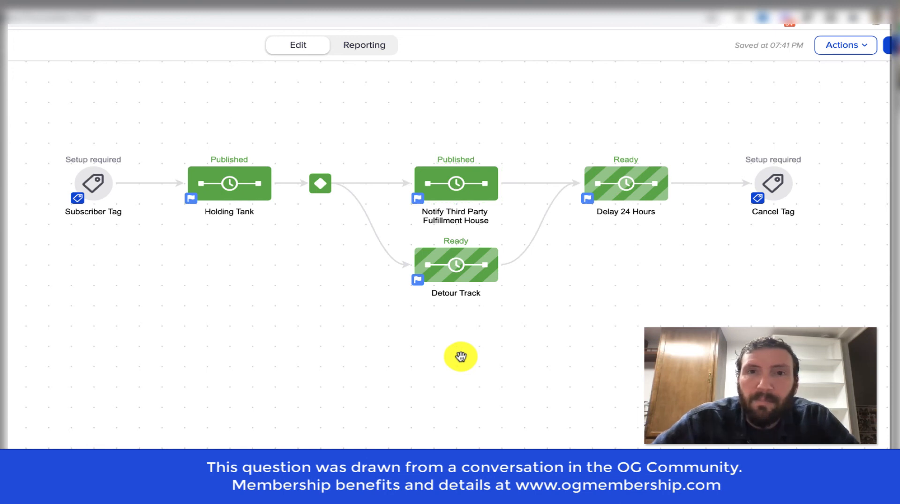